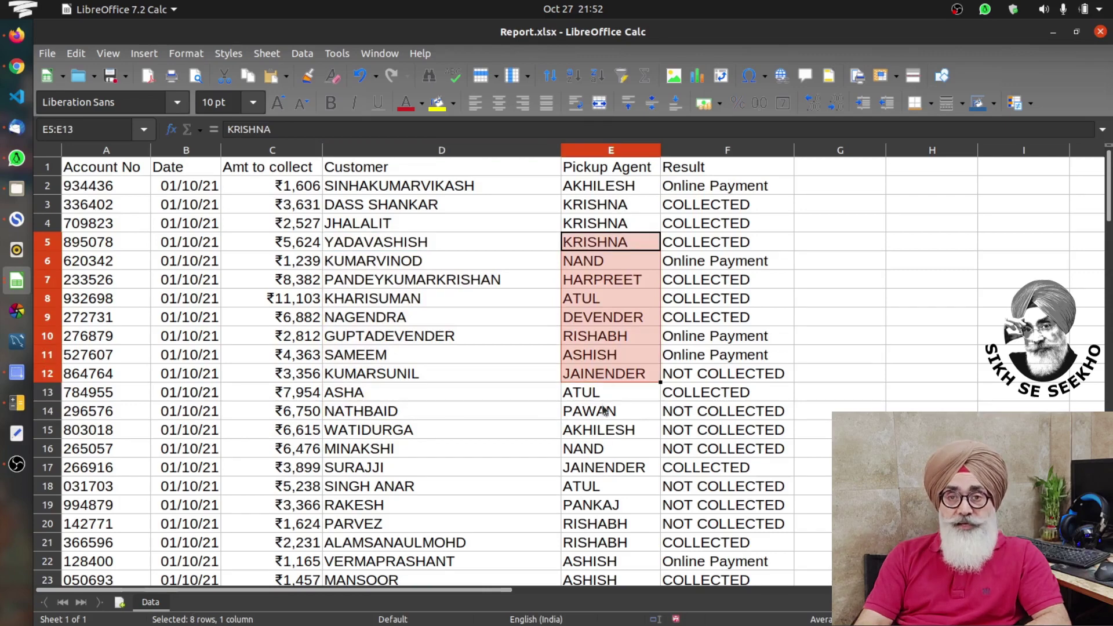
- Start a pivot table from the current selection of the collection data, using Date as the row field
left_click_drag(712, 203, 726, 362)
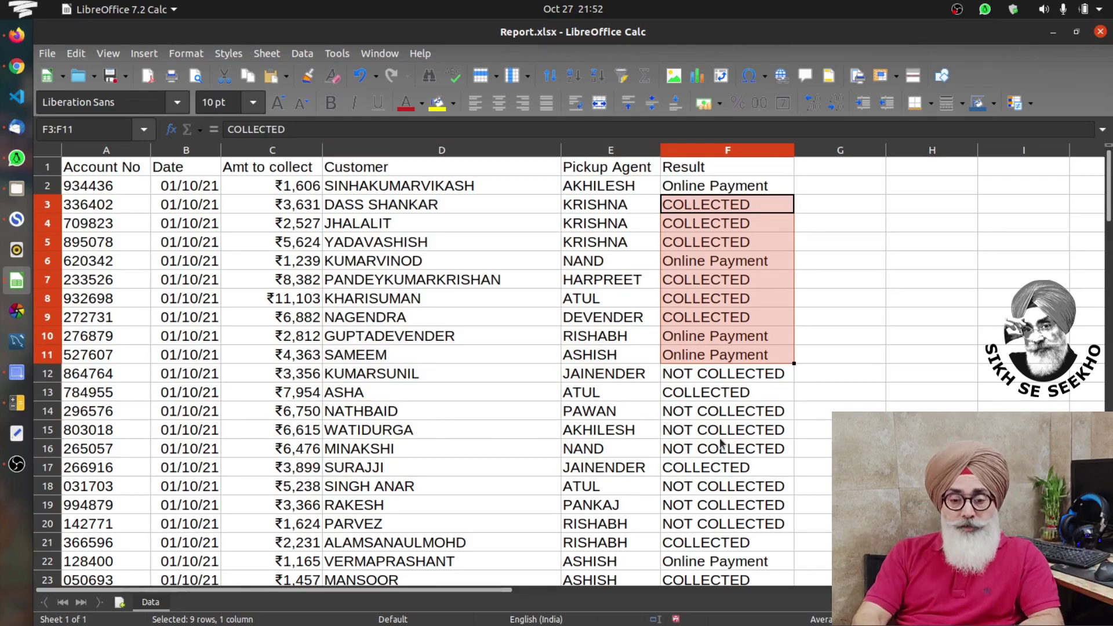
left_click(494, 433)
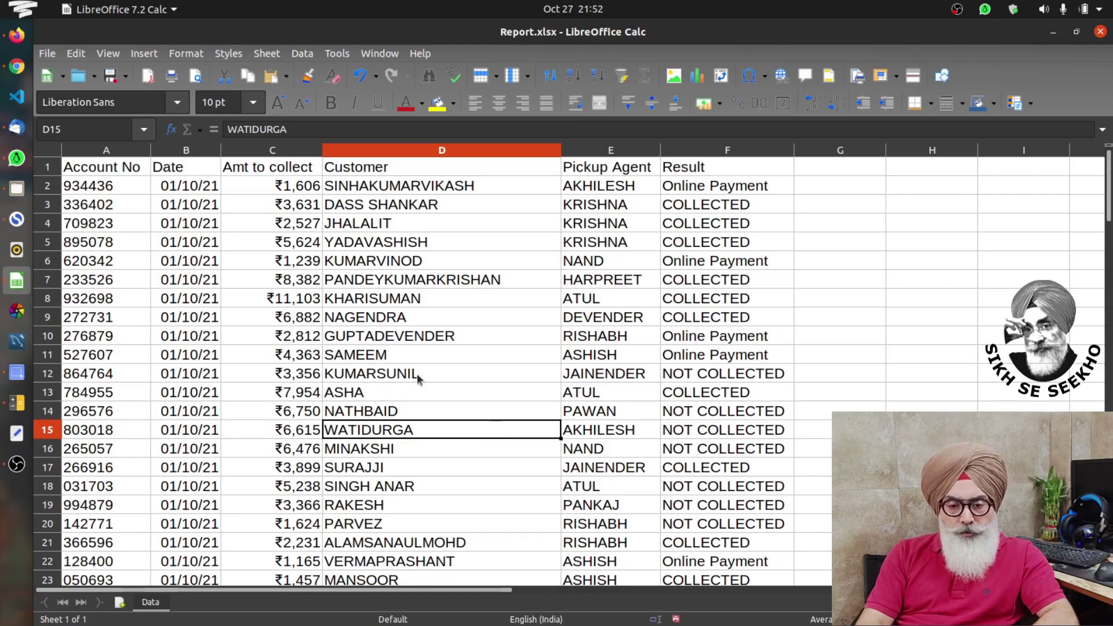
left_click(372, 349)
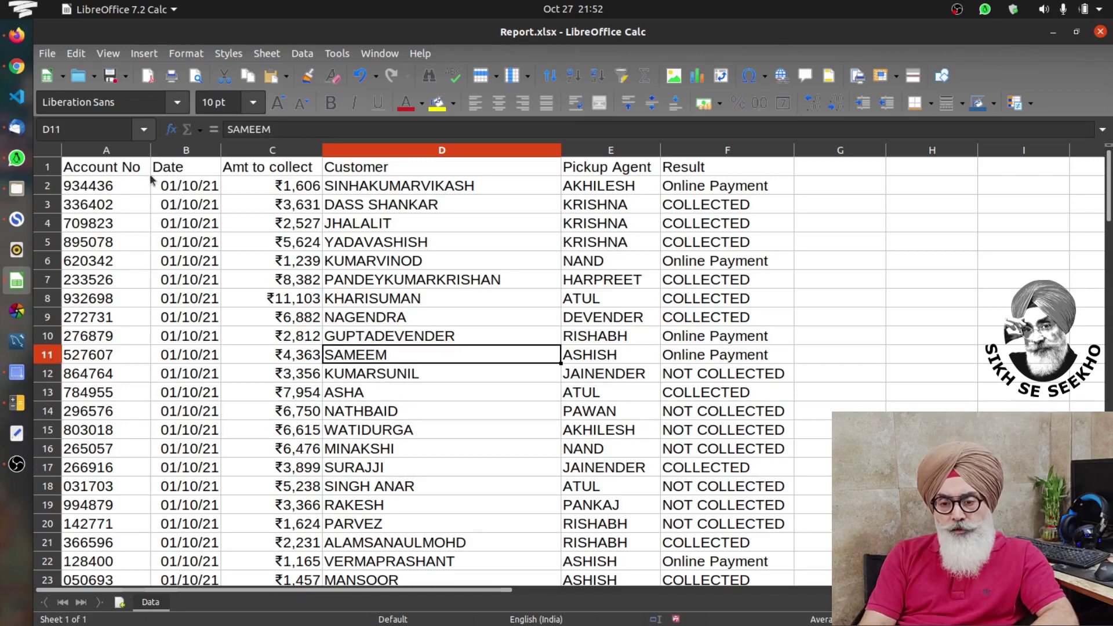
left_click(724, 77)
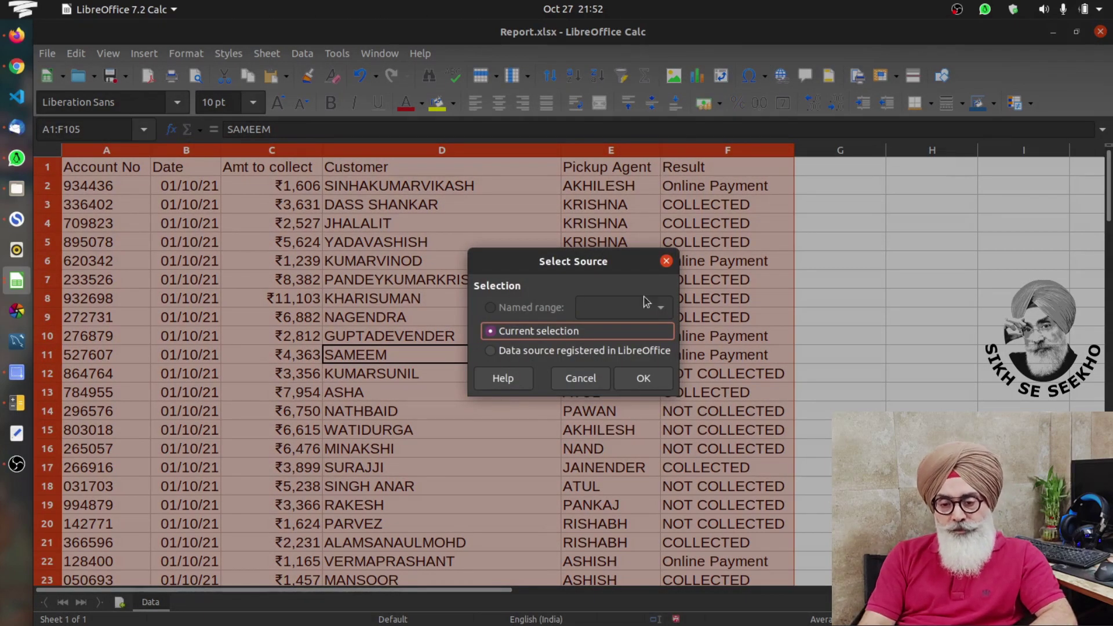
left_click(644, 378)
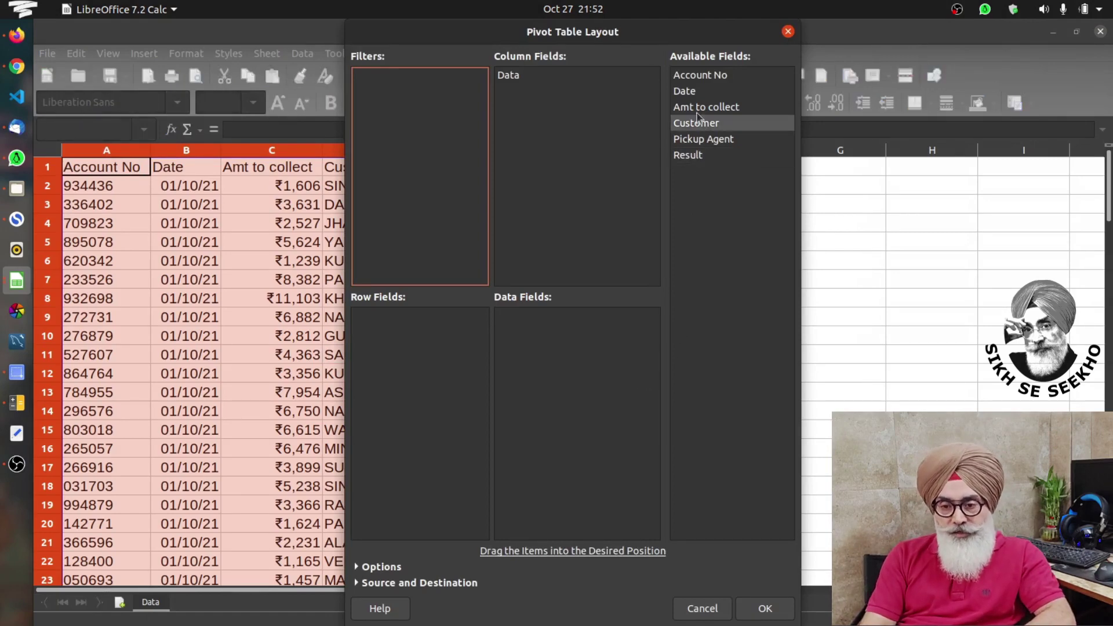
left_click_drag(687, 91, 406, 357)
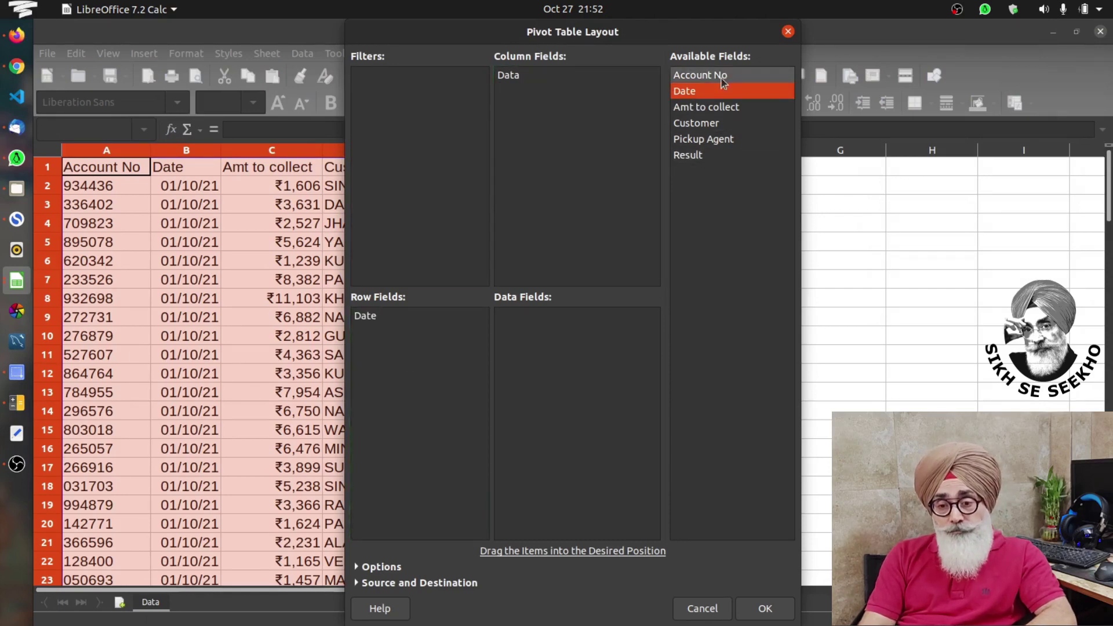
- Add Account No as a Count data field and Amt to collect as a Sum data field, and create the pivot table
left_click(720, 111)
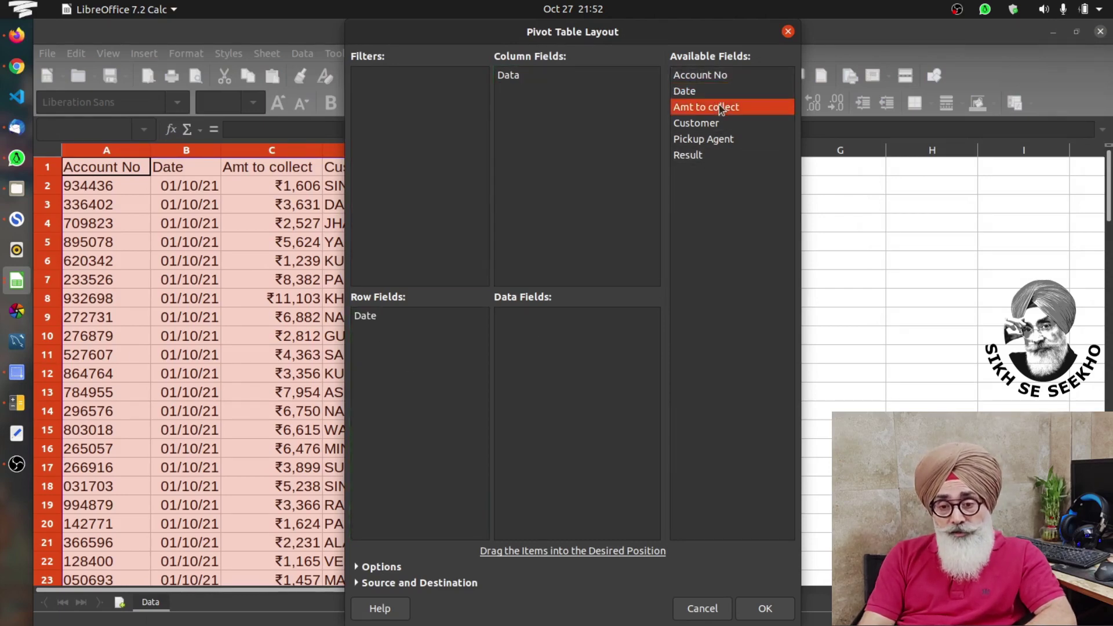
left_click_drag(717, 78, 572, 334)
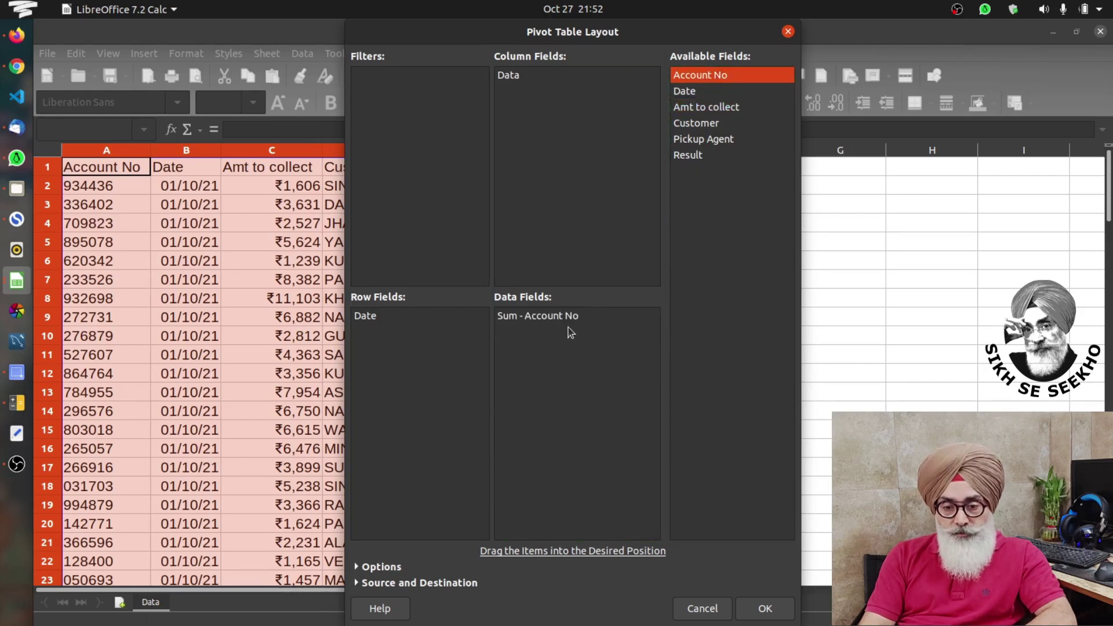
double_click(566, 318)
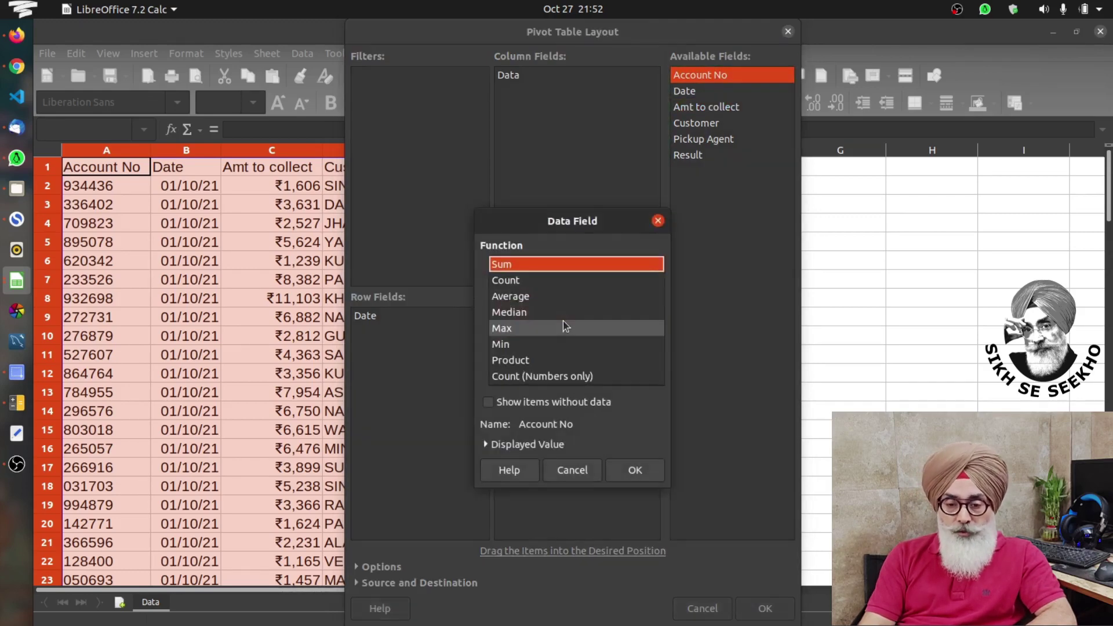
double_click(528, 281)
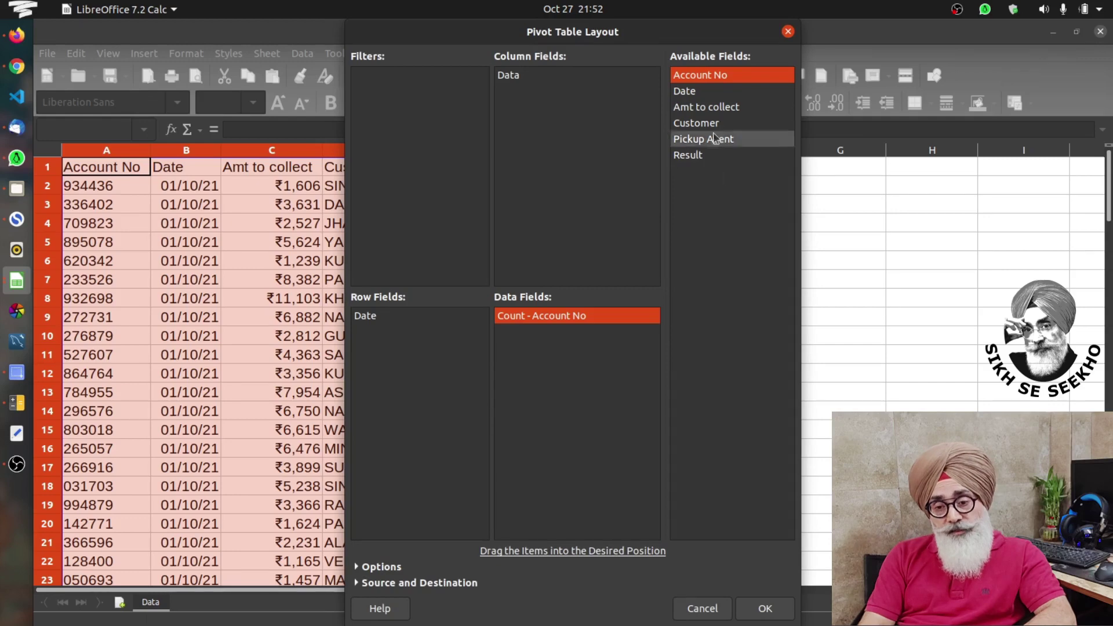
left_click_drag(711, 110, 576, 392)
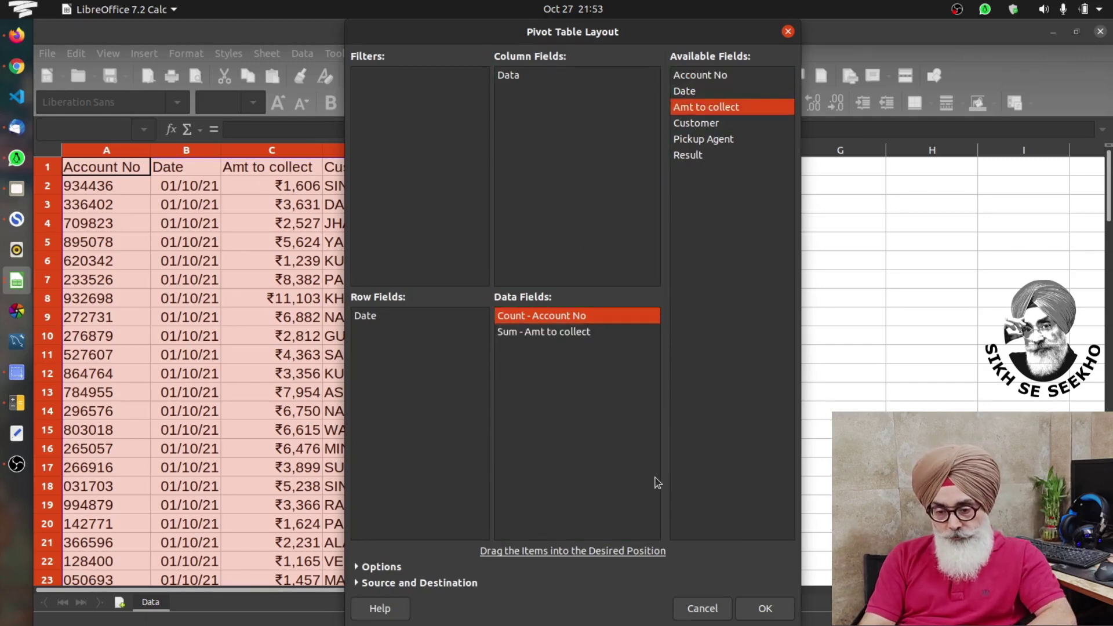
left_click(766, 609)
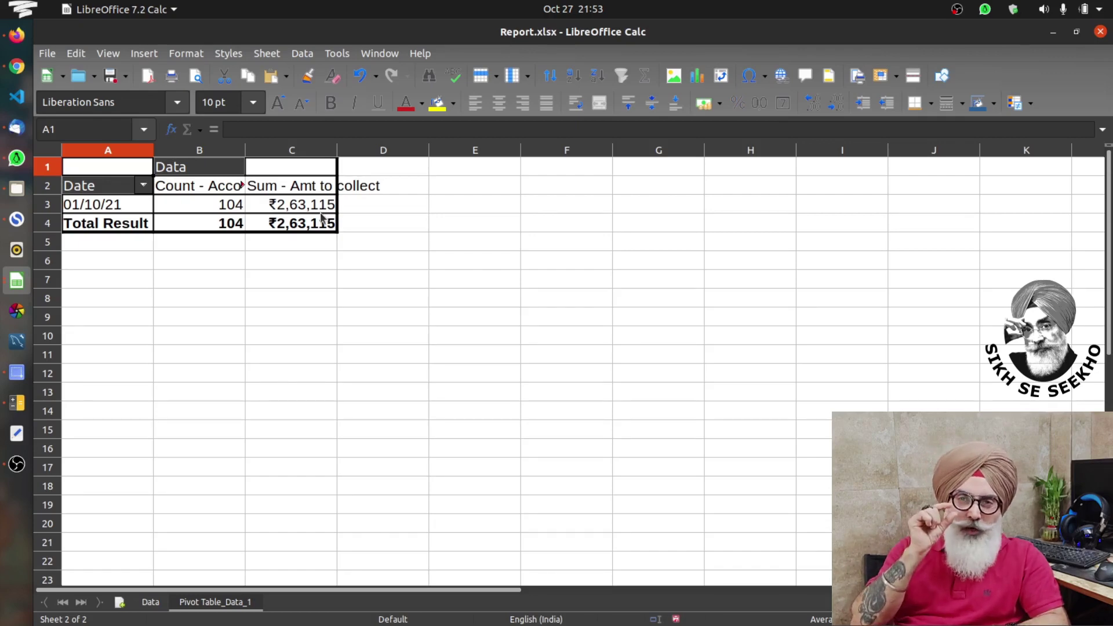
- Extend the pivot table's source range to $Data.$A$1:$F$100000 and exclude the (empty) entry from its Date filter
right_click(255, 199)
left_click(290, 262)
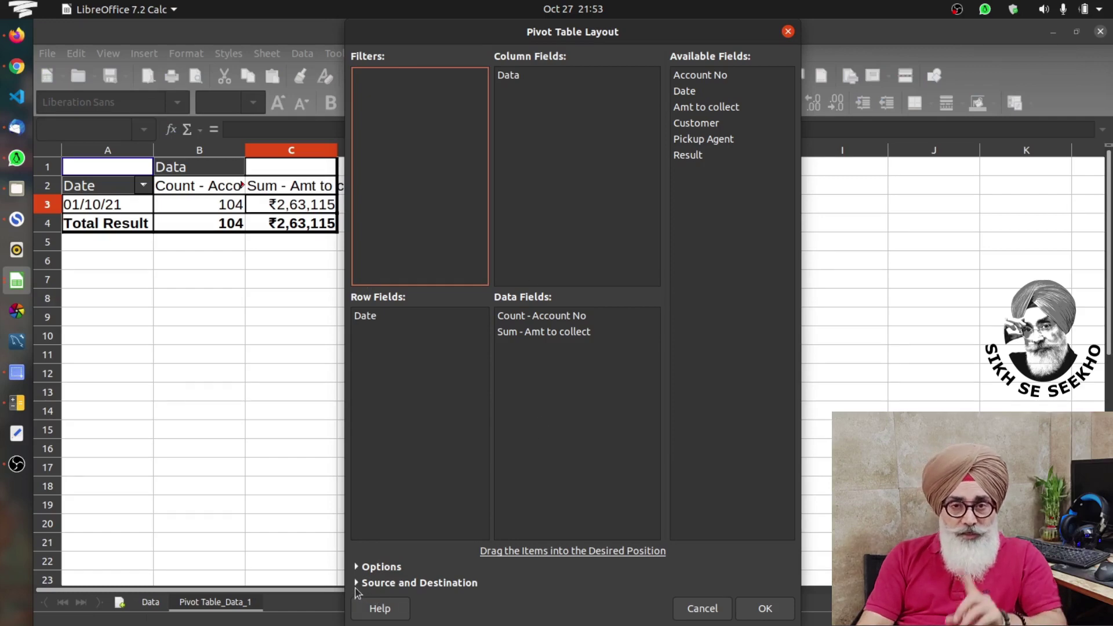
left_click(357, 583)
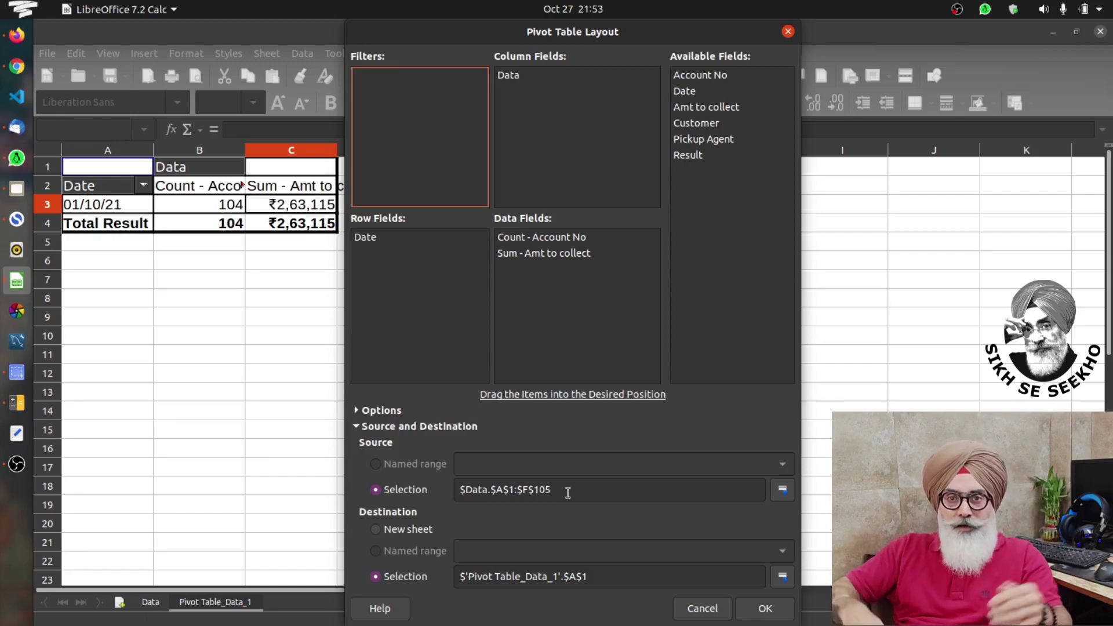
left_click(593, 490)
left_click(594, 491)
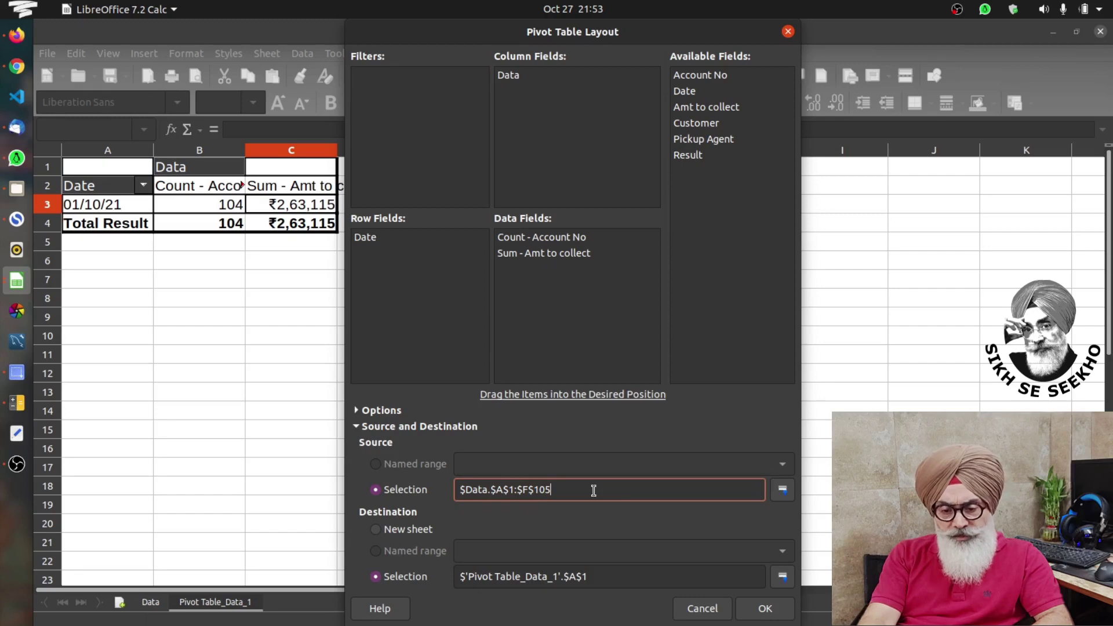
key("BackSpace")
key("BackSpace")
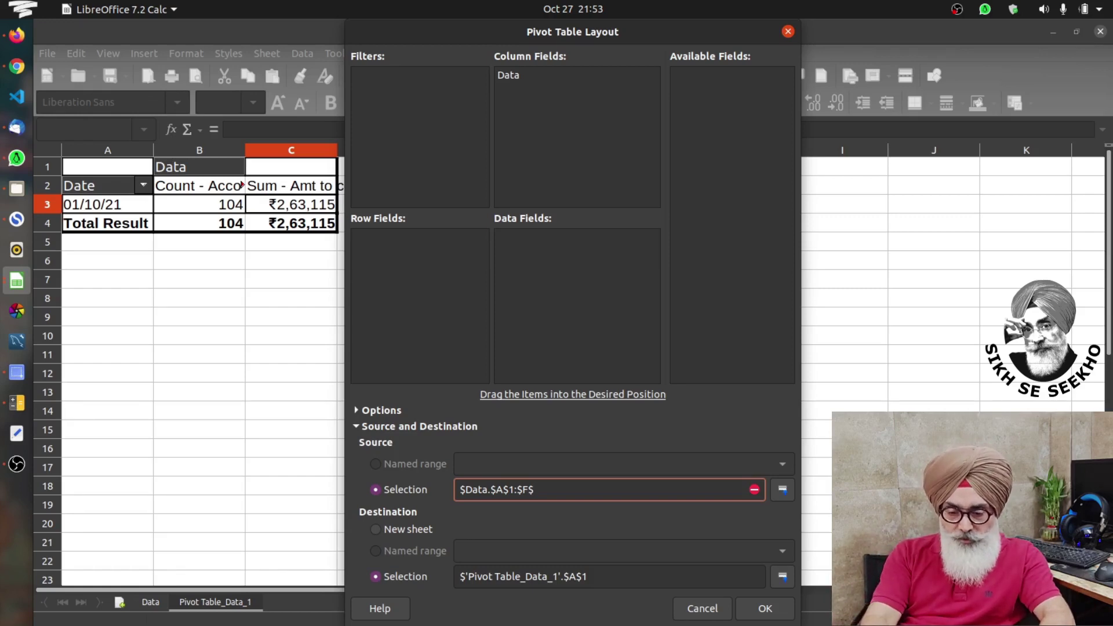
type("100000")
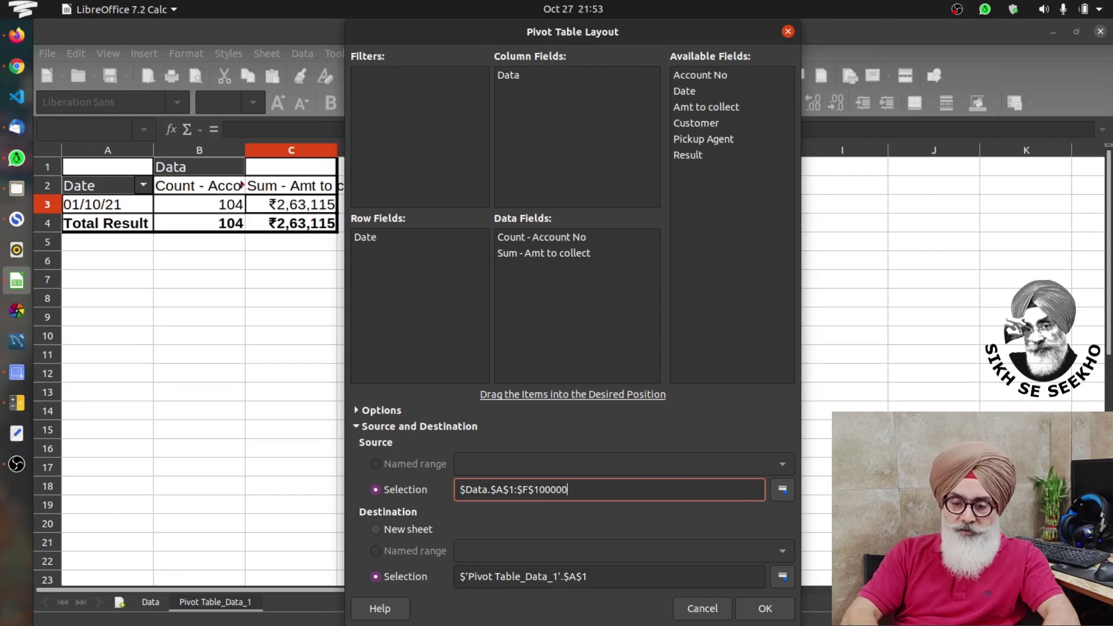
left_click(752, 613)
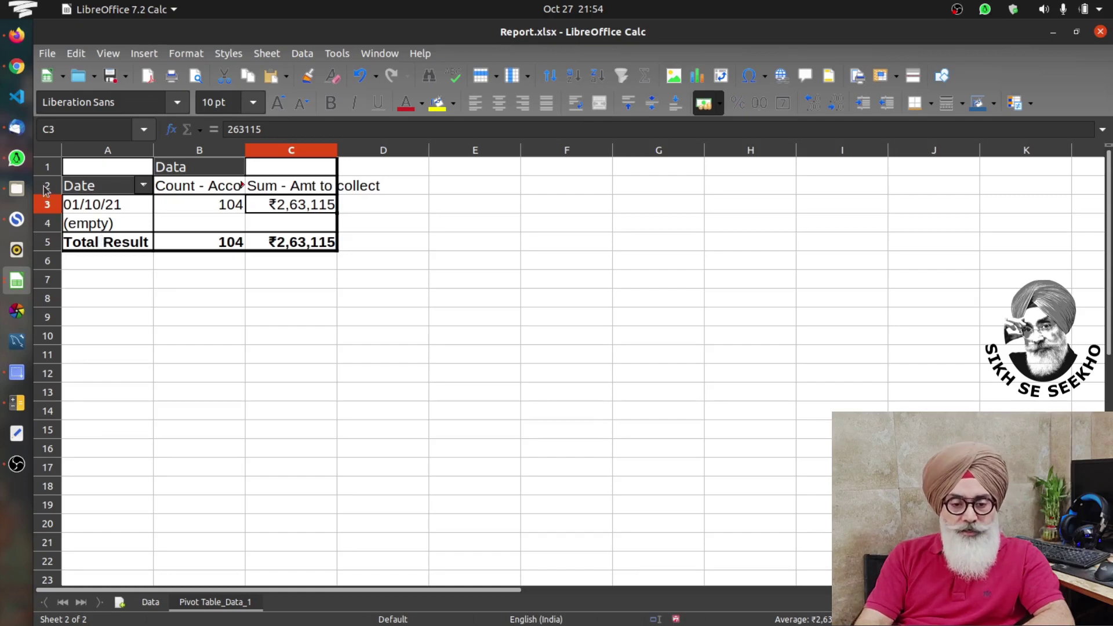
left_click(142, 185)
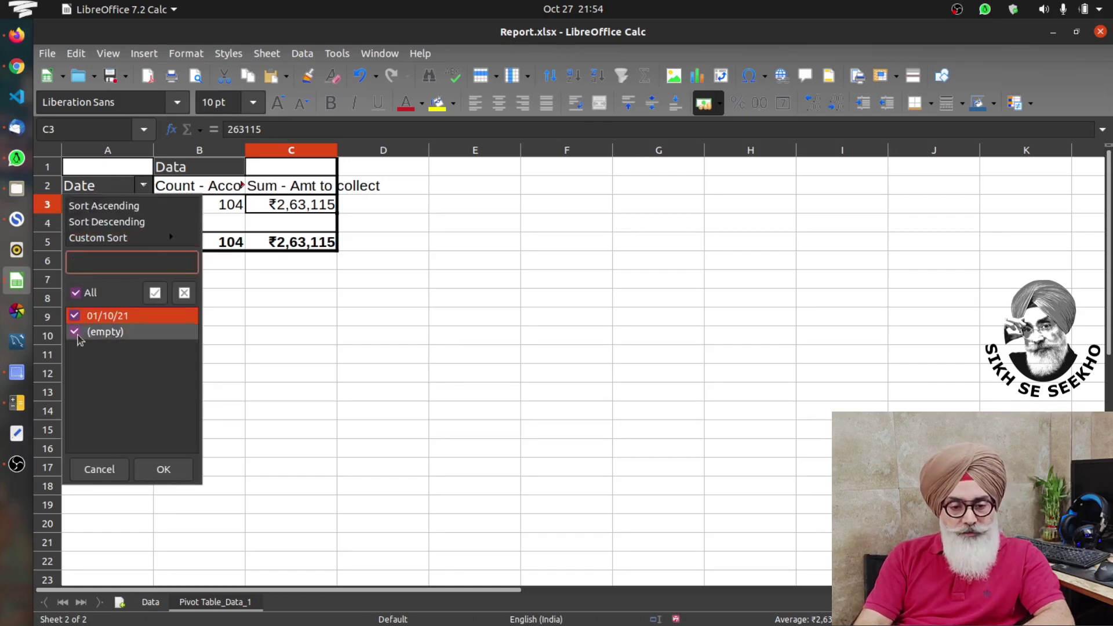
left_click(174, 468)
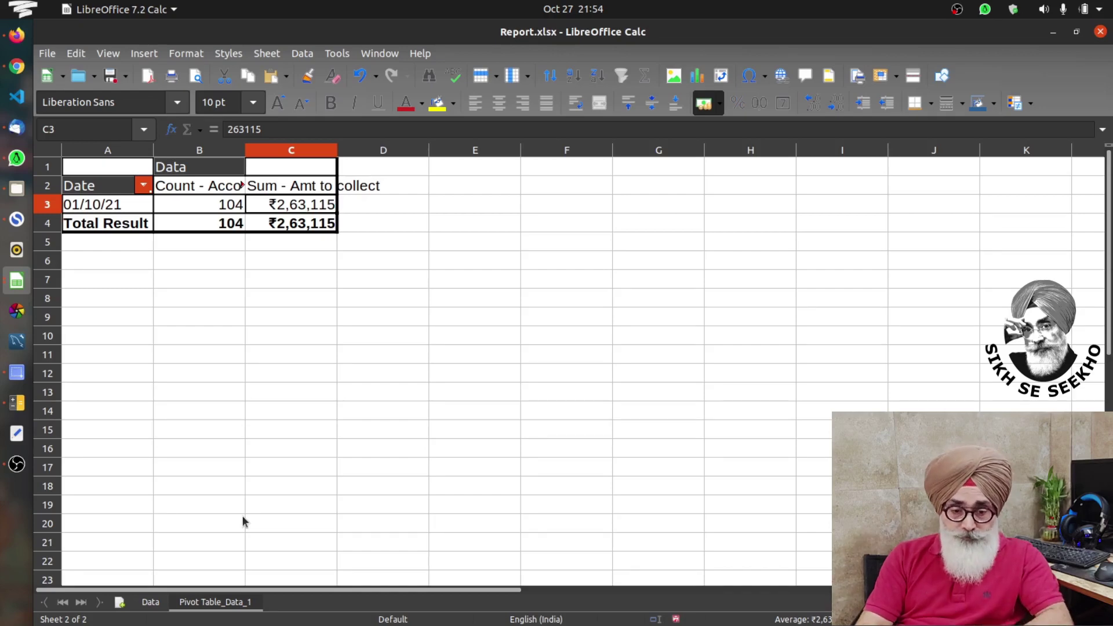
- Start a second pivot table from the Data sheet's current selection, with Pickup Agent as row field and Result as column field
left_click(150, 602)
left_click(330, 431)
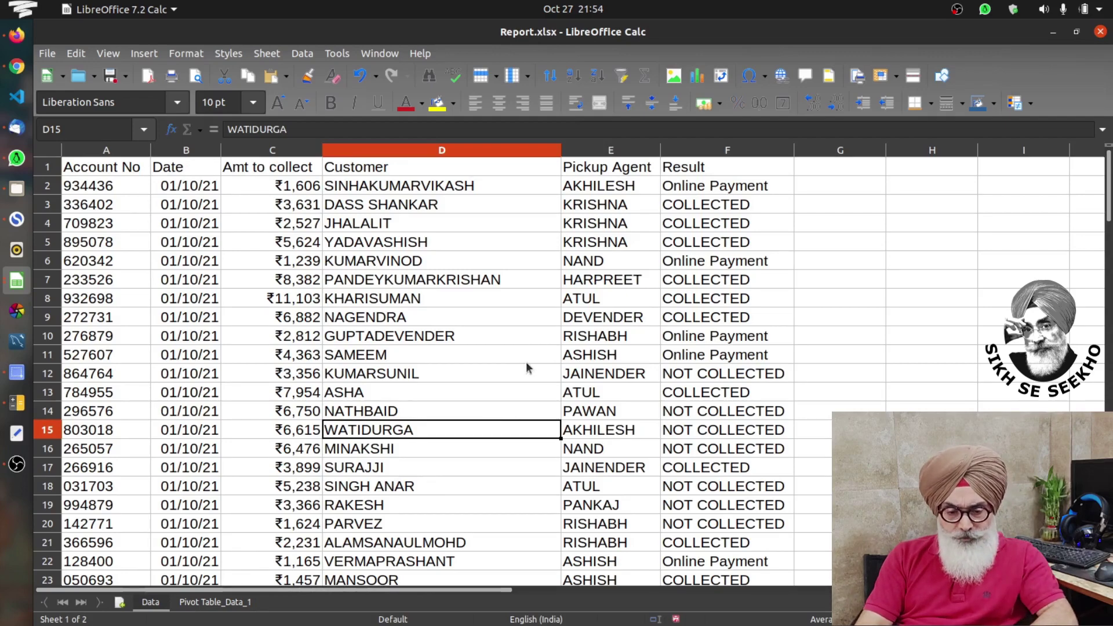
left_click(422, 340)
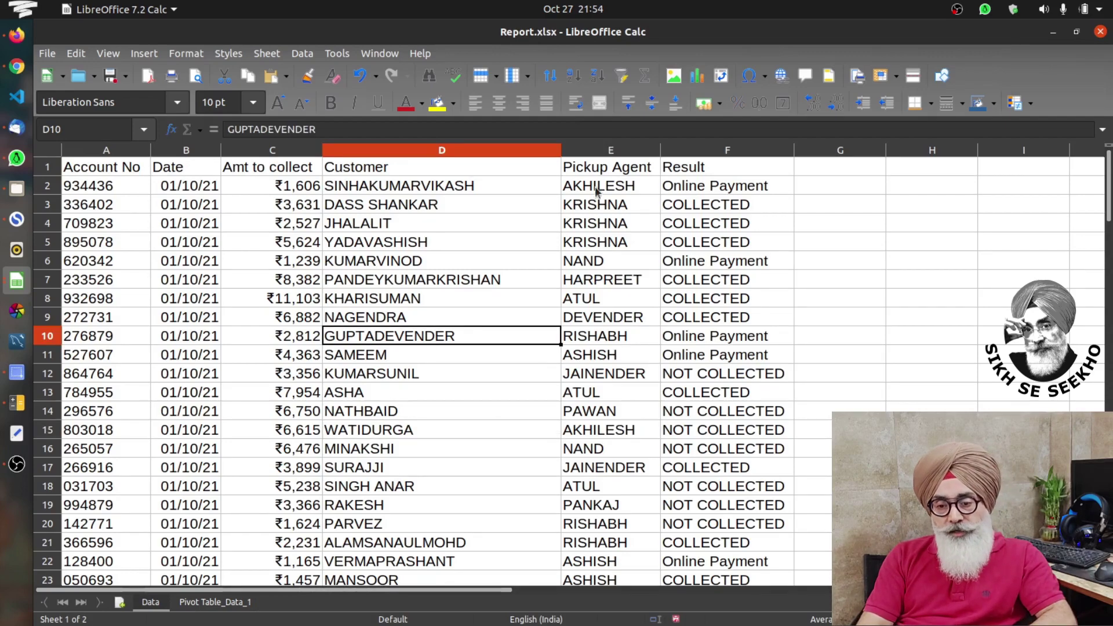
left_click(721, 77)
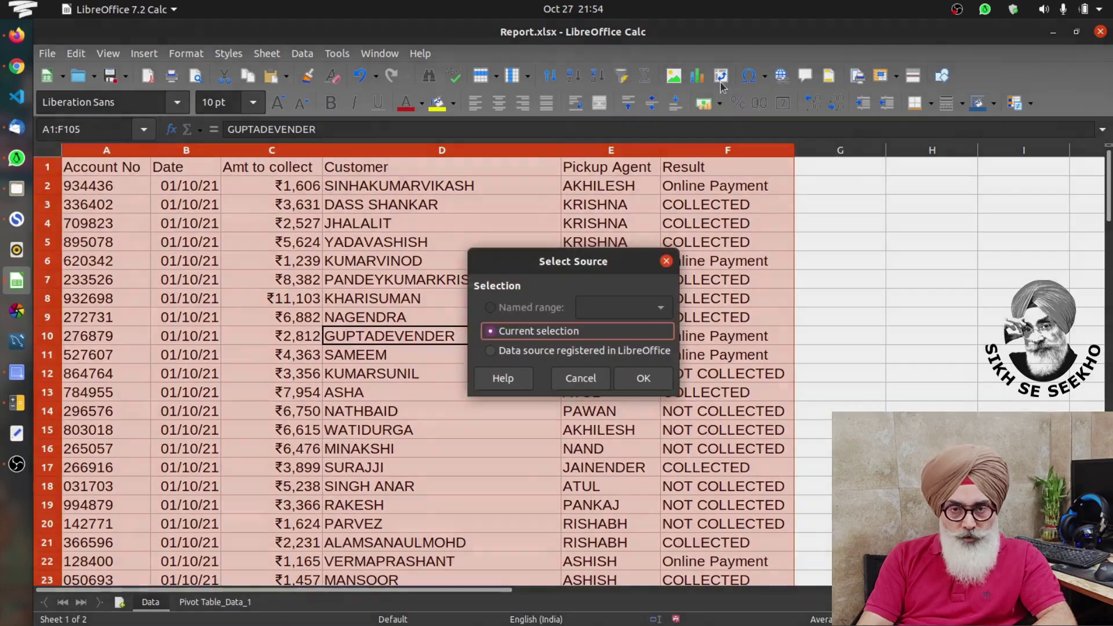
left_click(644, 383)
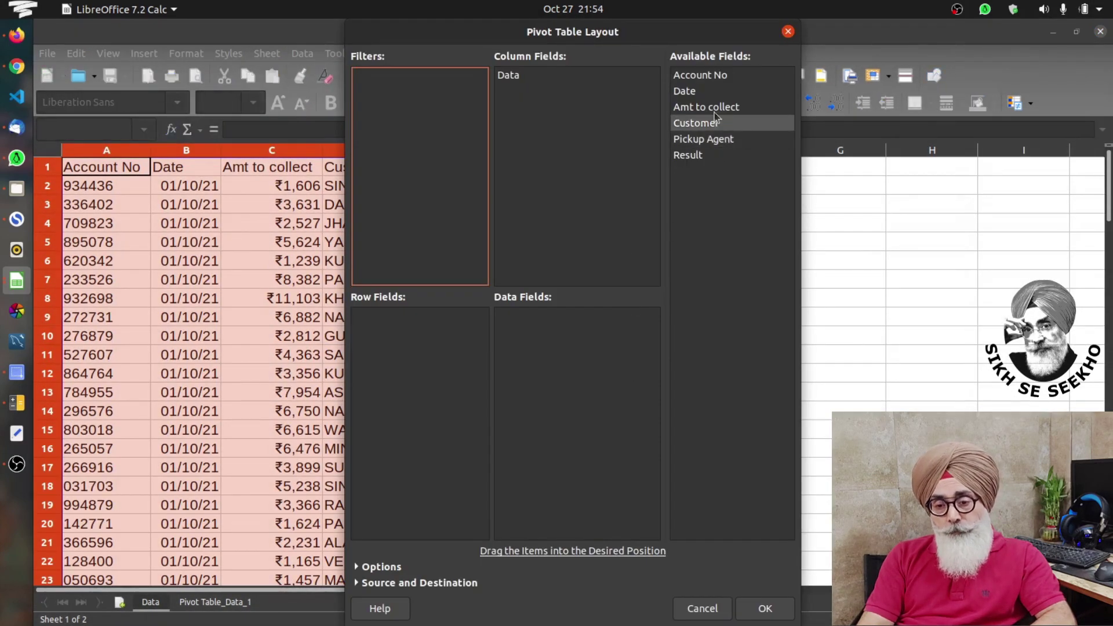
left_click_drag(708, 145, 405, 363)
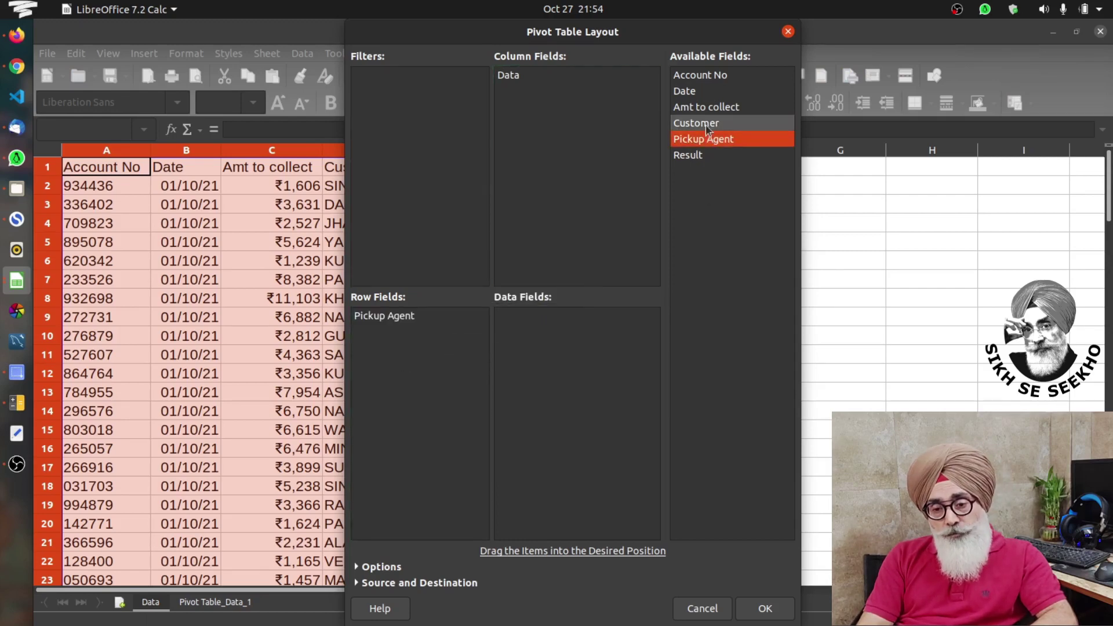
left_click_drag(702, 155, 561, 262)
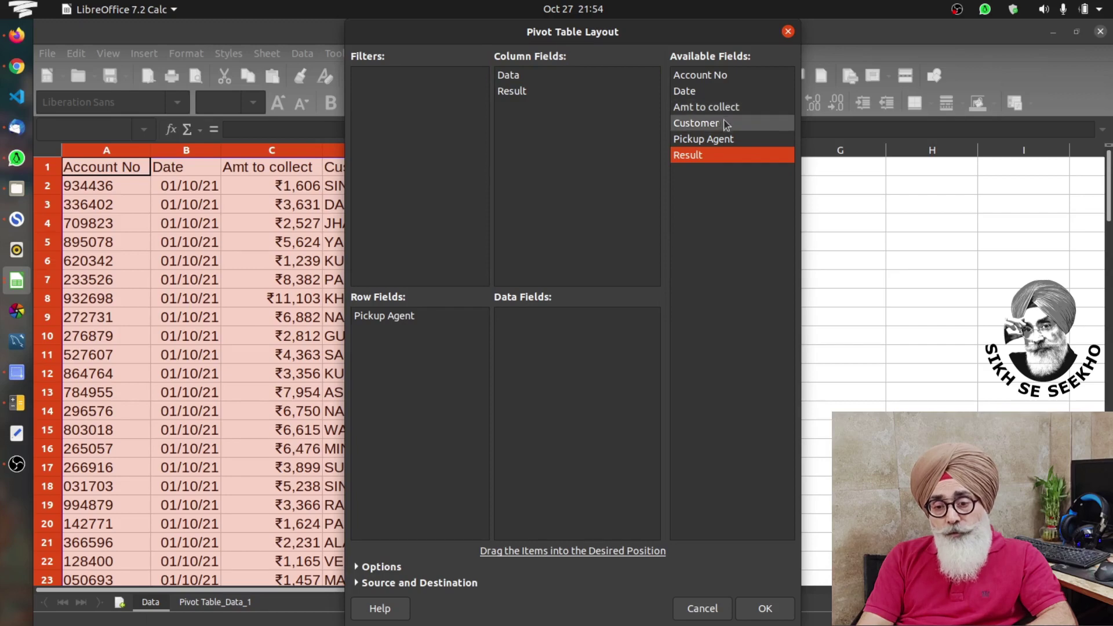
- Count Account No and sum Amt to collect as the data fields, and create the pickup agent pivot table
left_click_drag(703, 80, 562, 341)
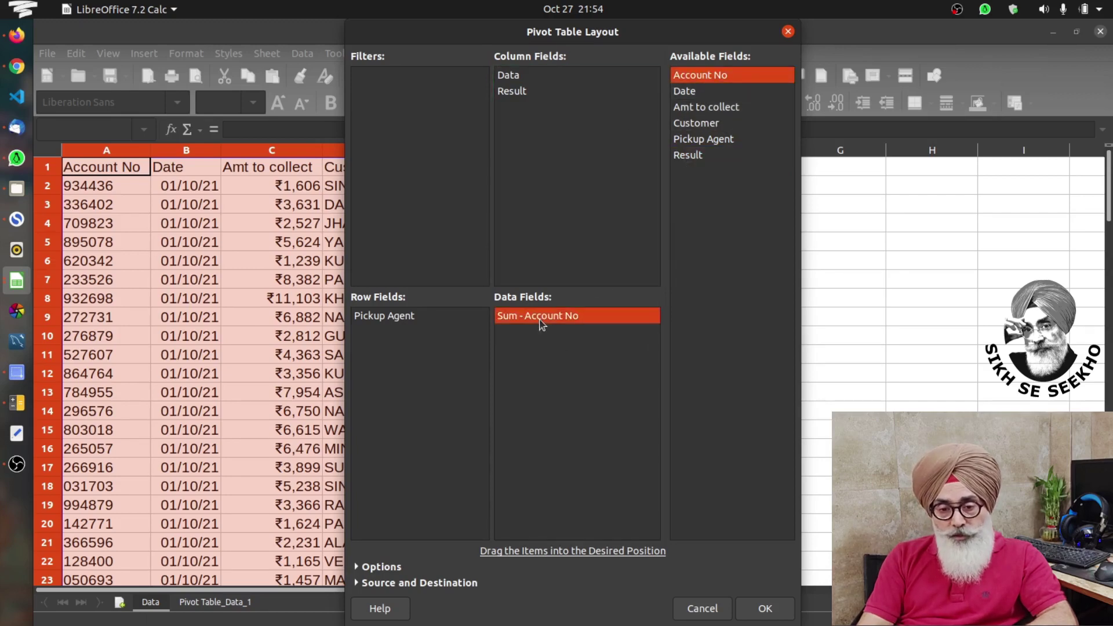
double_click(540, 320)
left_click(510, 281)
double_click(518, 284)
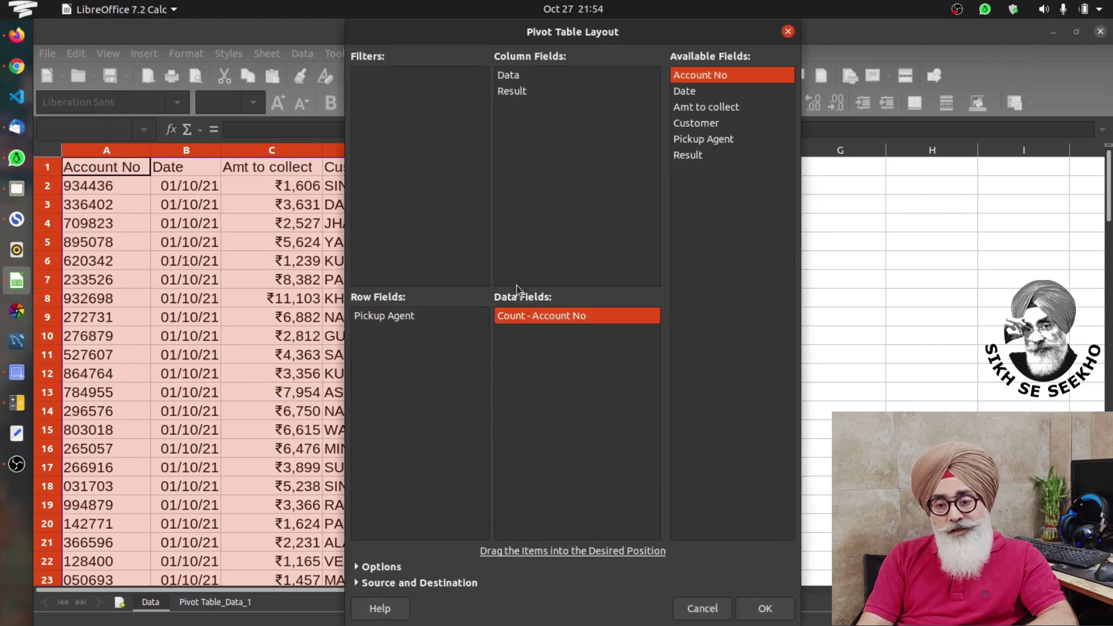
left_click_drag(712, 108, 546, 341)
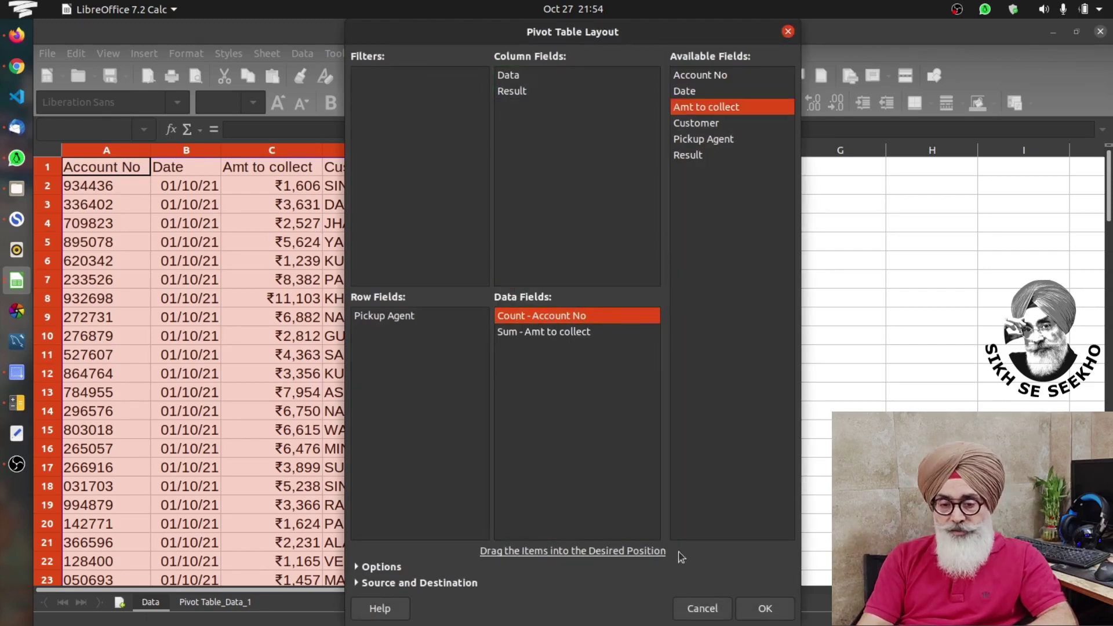
left_click(759, 609)
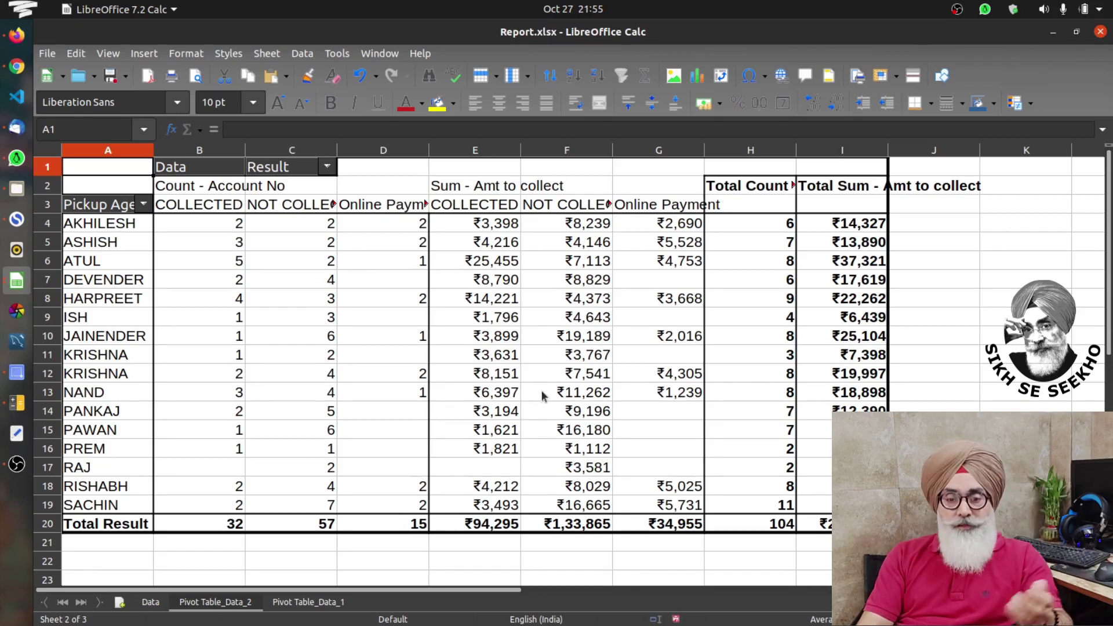
- Add Date as a filter field to the pickup agent pivot table and apply the filter with all dates selected
right_click(562, 335)
left_click(604, 395)
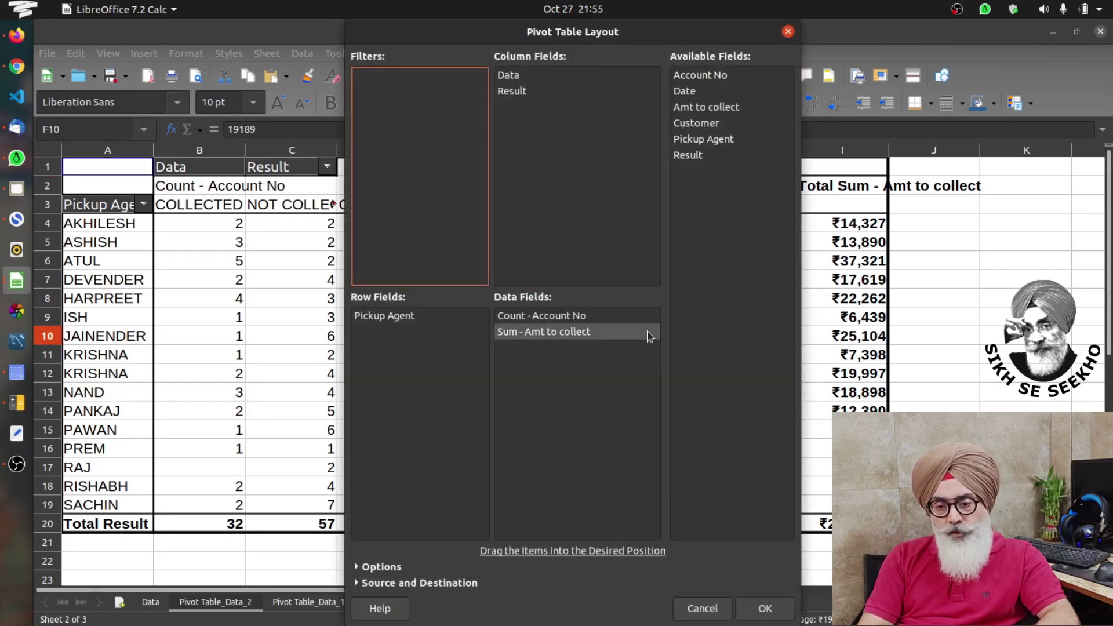
left_click_drag(691, 97, 425, 173)
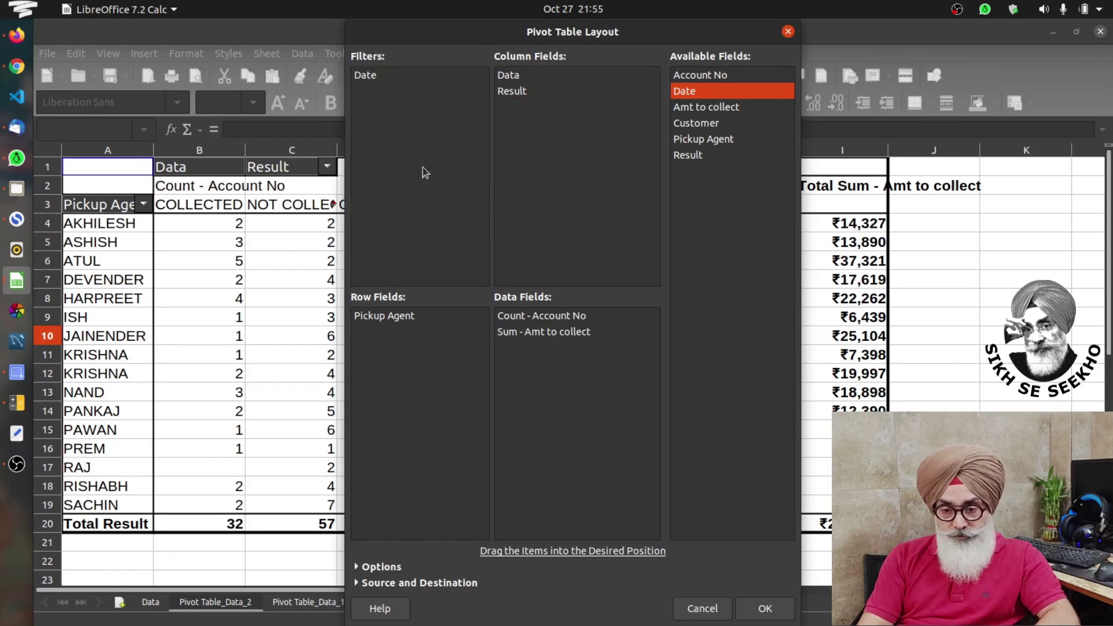
left_click(763, 609)
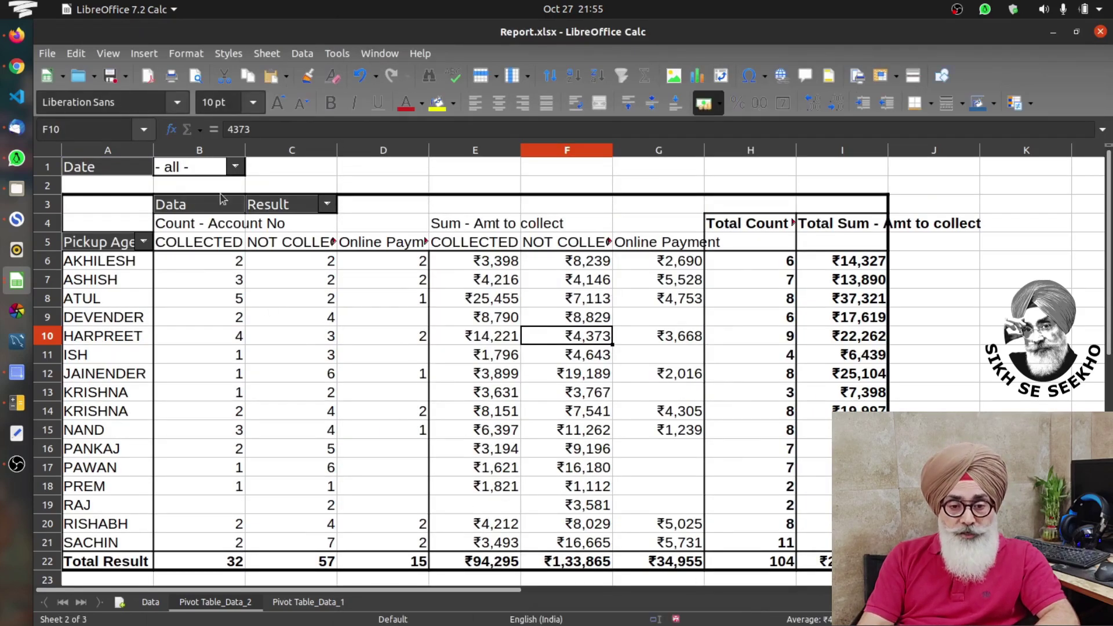
left_click(235, 169)
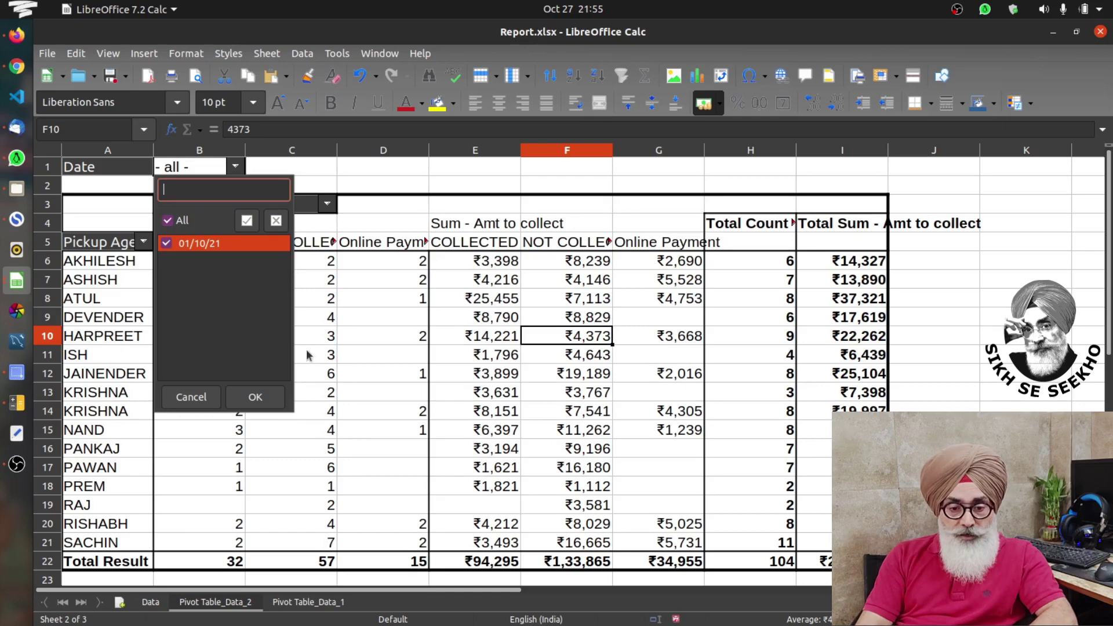
left_click(244, 399)
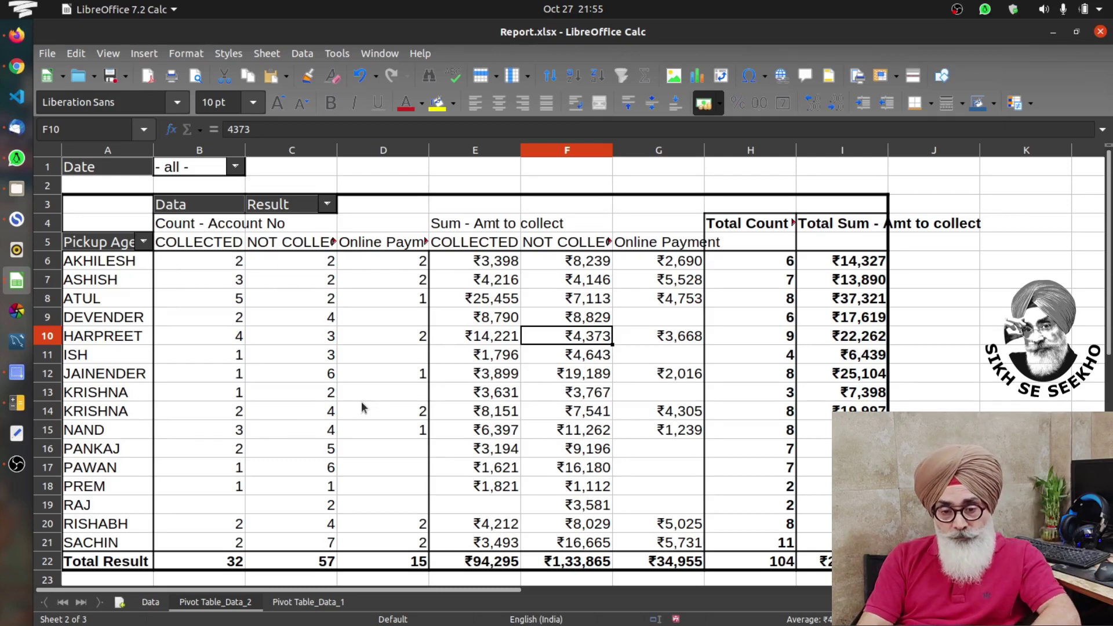
- Extend the pickup agent pivot table's source range to $Data.$A$1:$F$100000
right_click(501, 373)
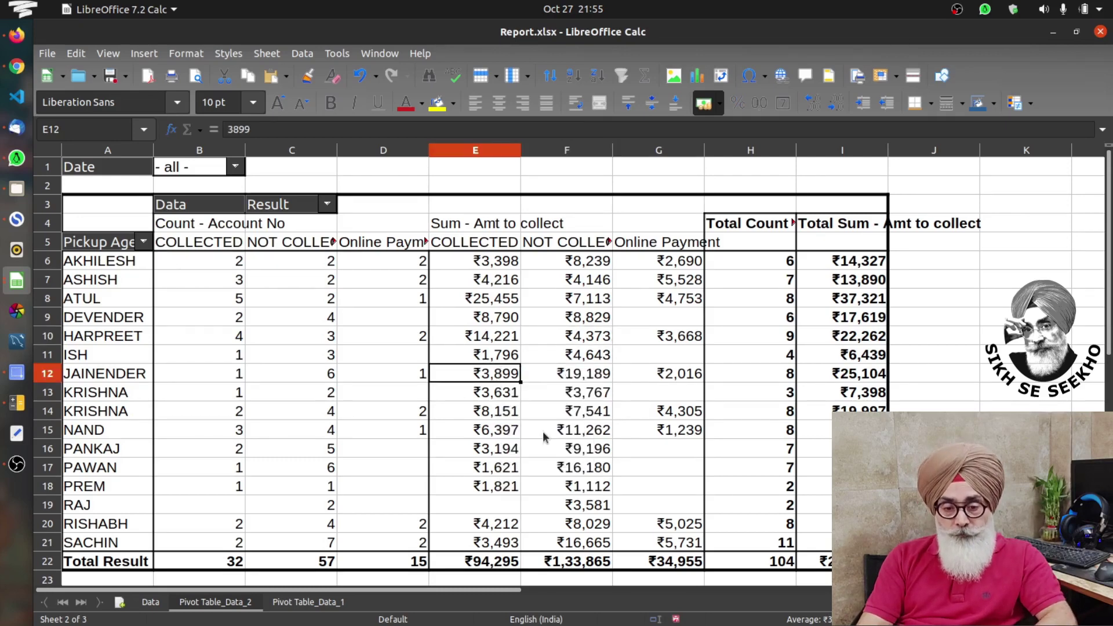
left_click(539, 430)
left_click(405, 582)
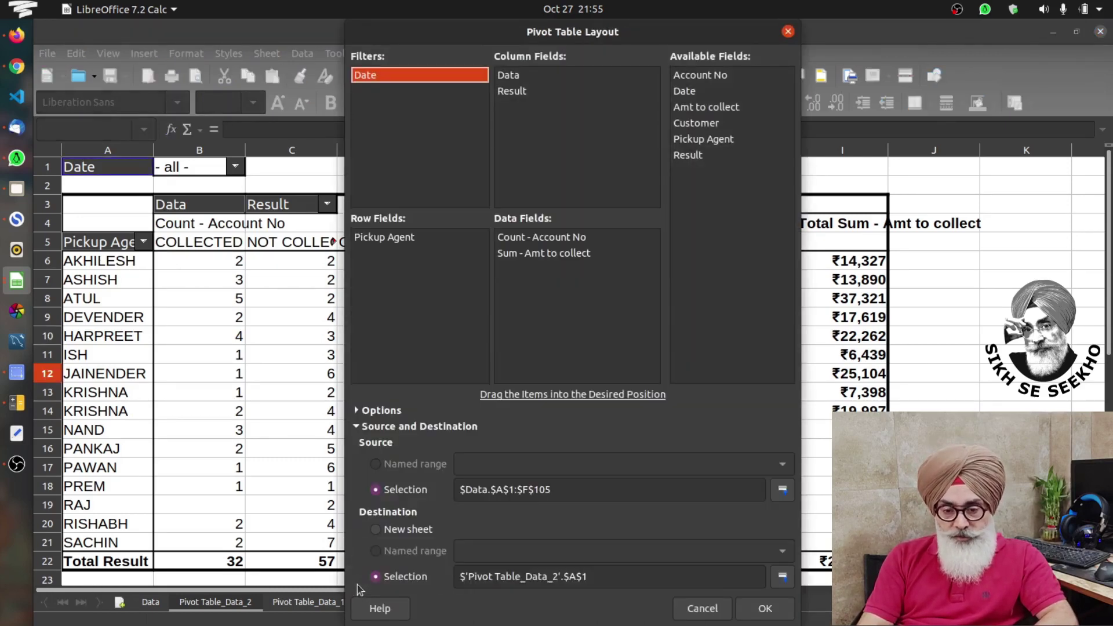
left_click(587, 494)
left_click(587, 493)
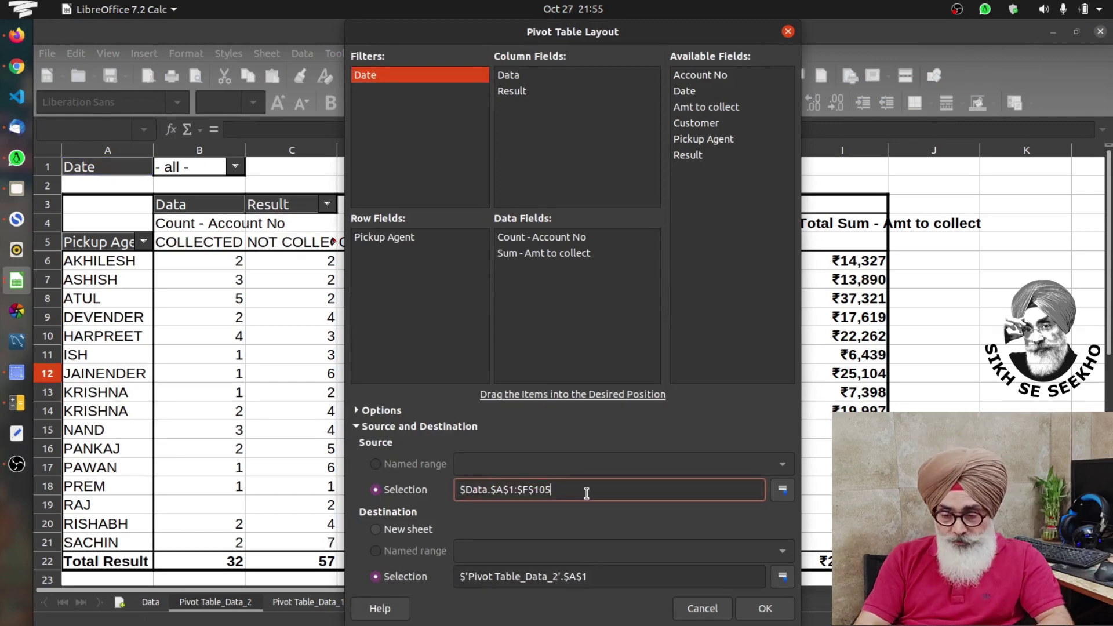
key("BackSpace")
type("0")
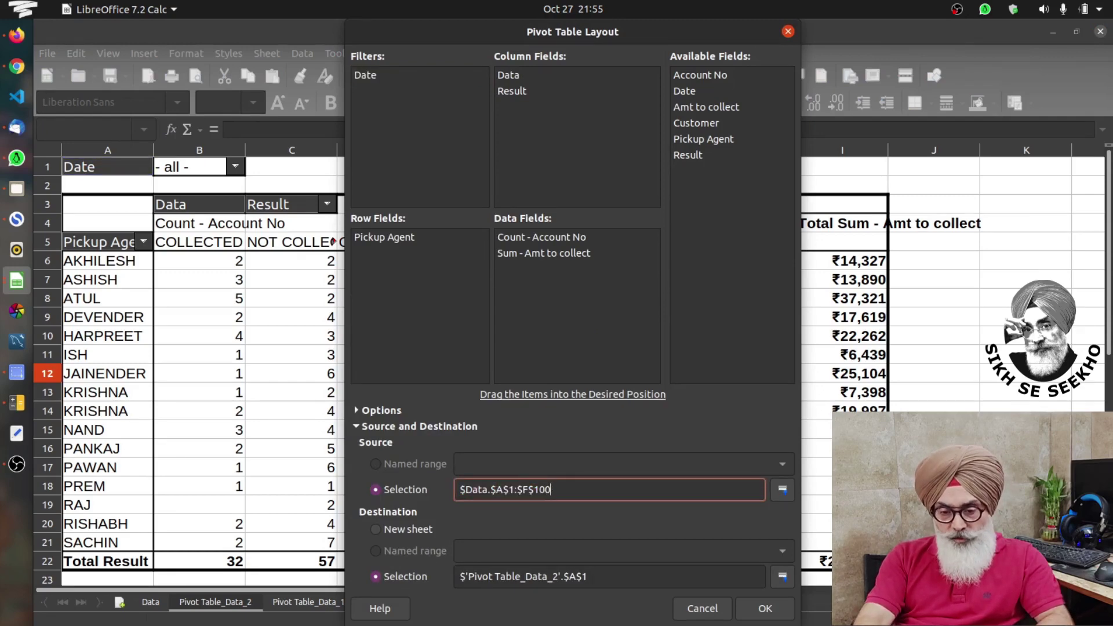
type("000")
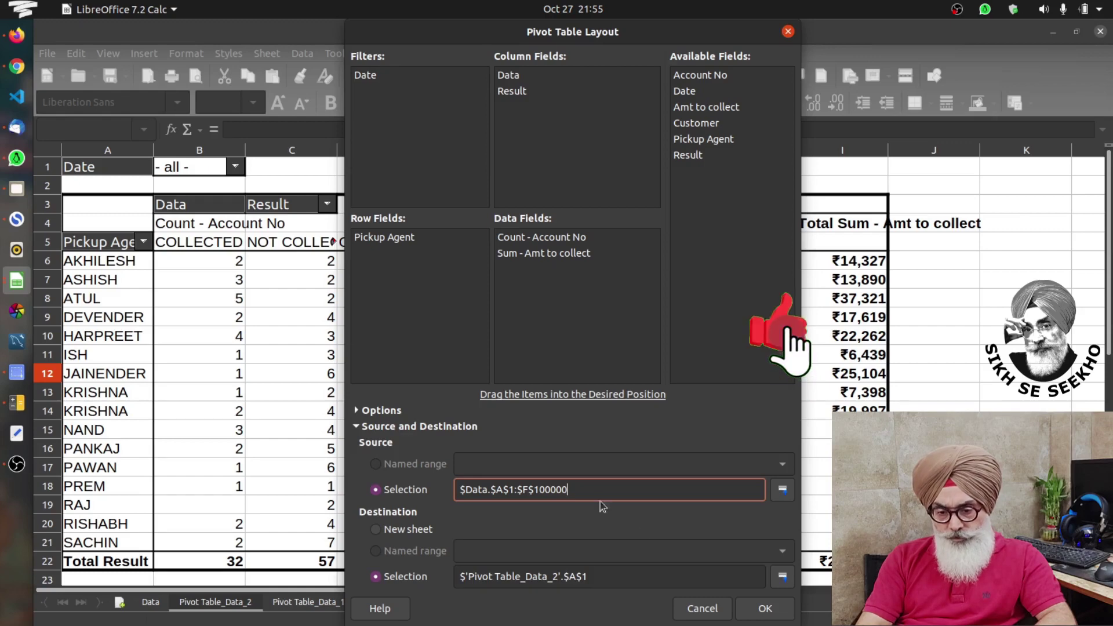
left_click(761, 610)
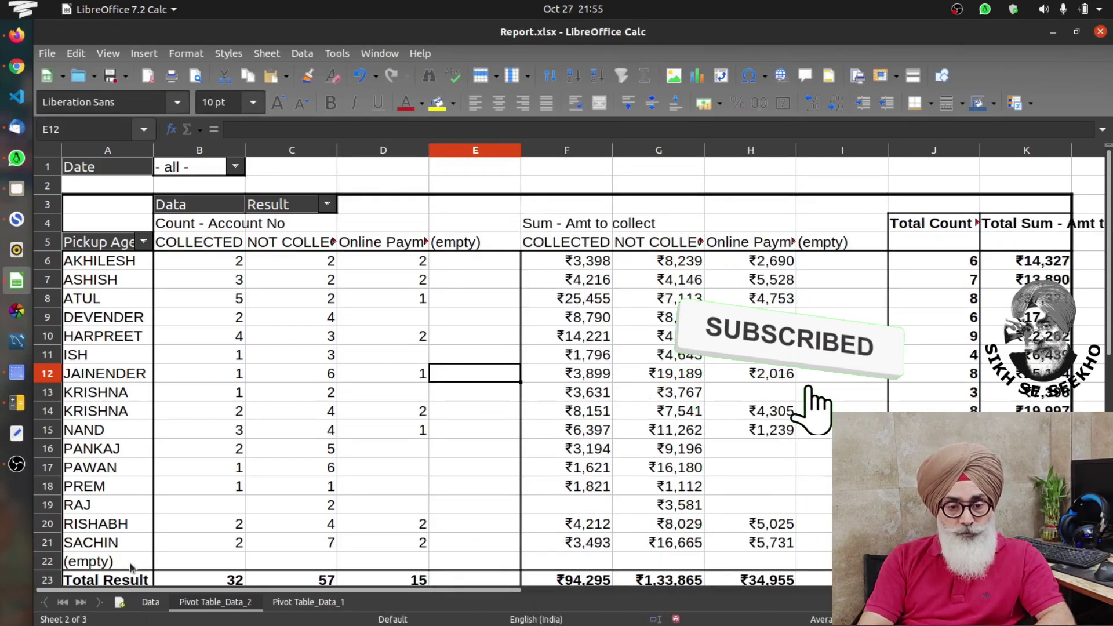
- Exclude the (empty) entry from the Pickup Agent filter of the pickup agent pivot table
left_click(143, 241)
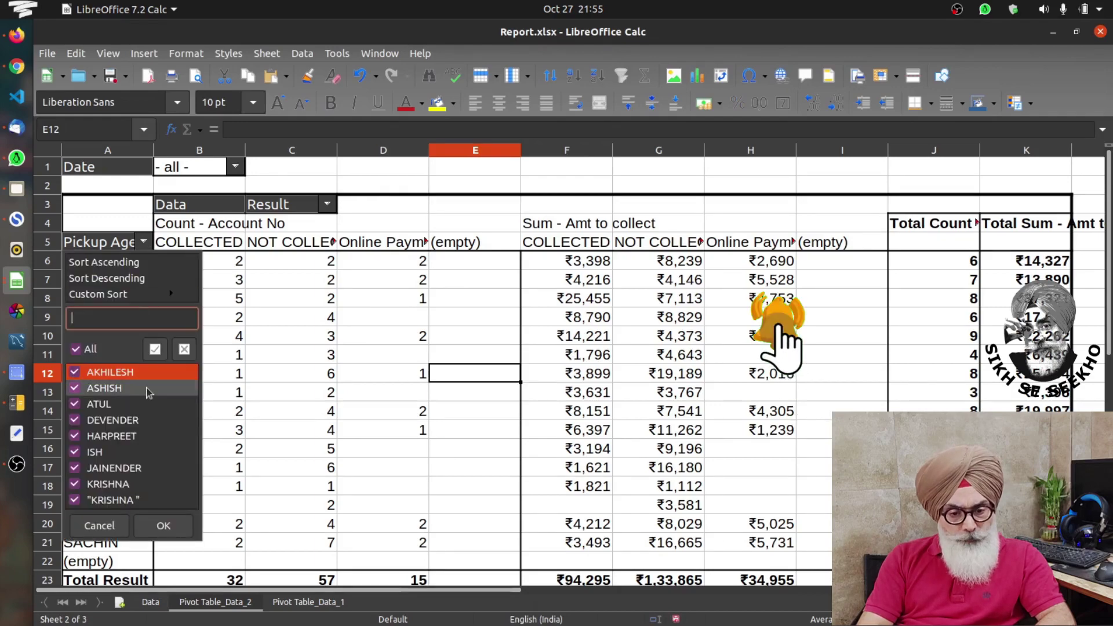
scroll(116, 441, "down", 4)
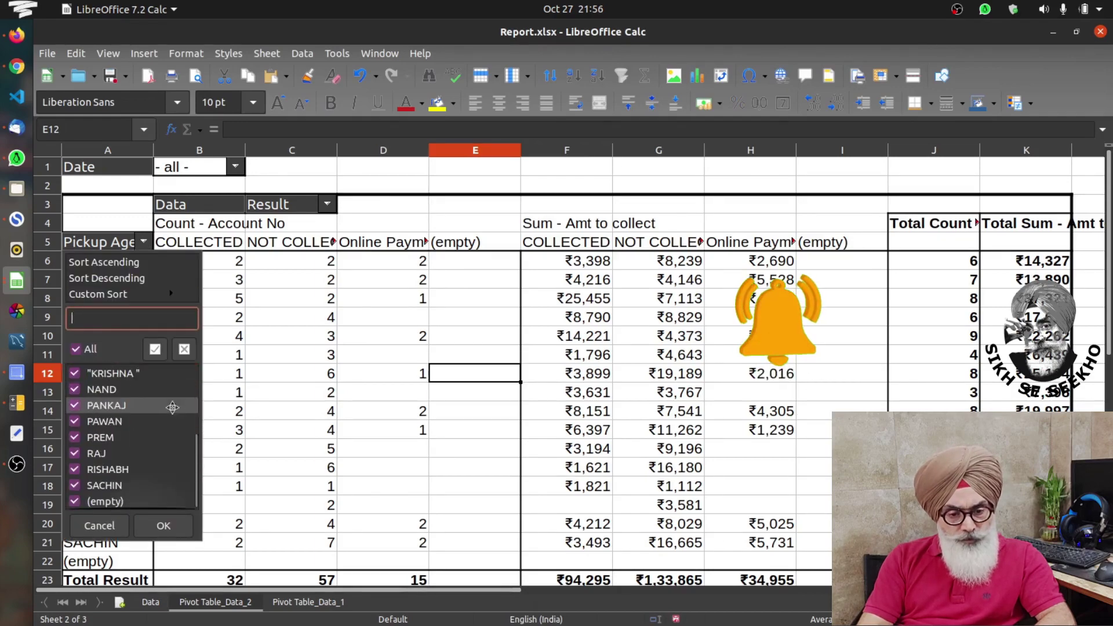
left_click(75, 502)
left_click(172, 527)
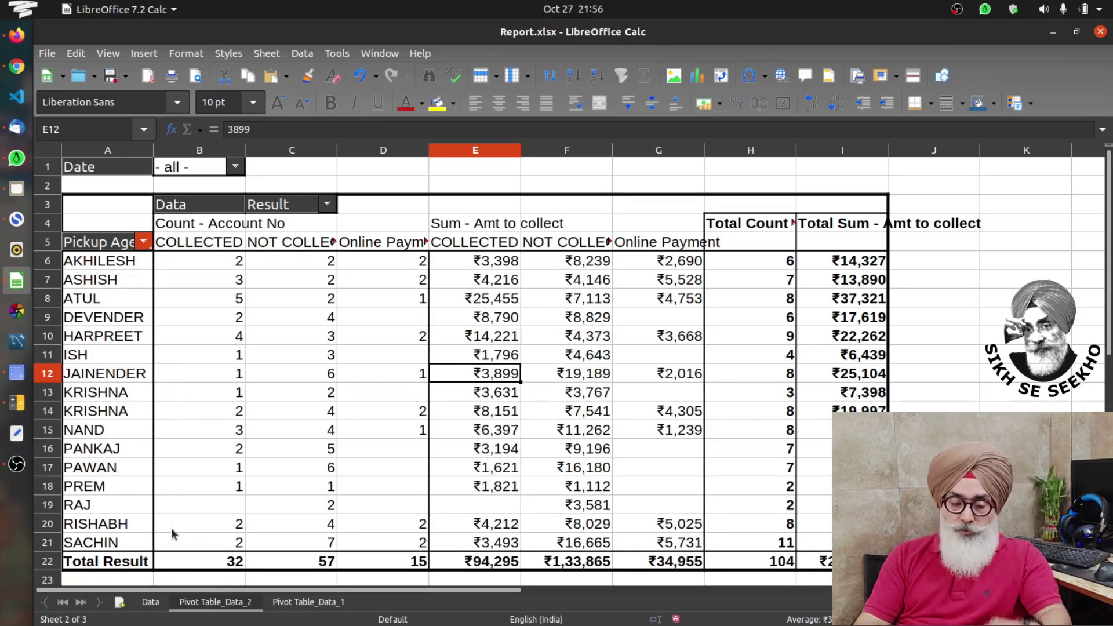
- Switch to Data.xlsx and copy all records of the 3rd sheet, A2:F145, without the header row
key("alt+Tab")
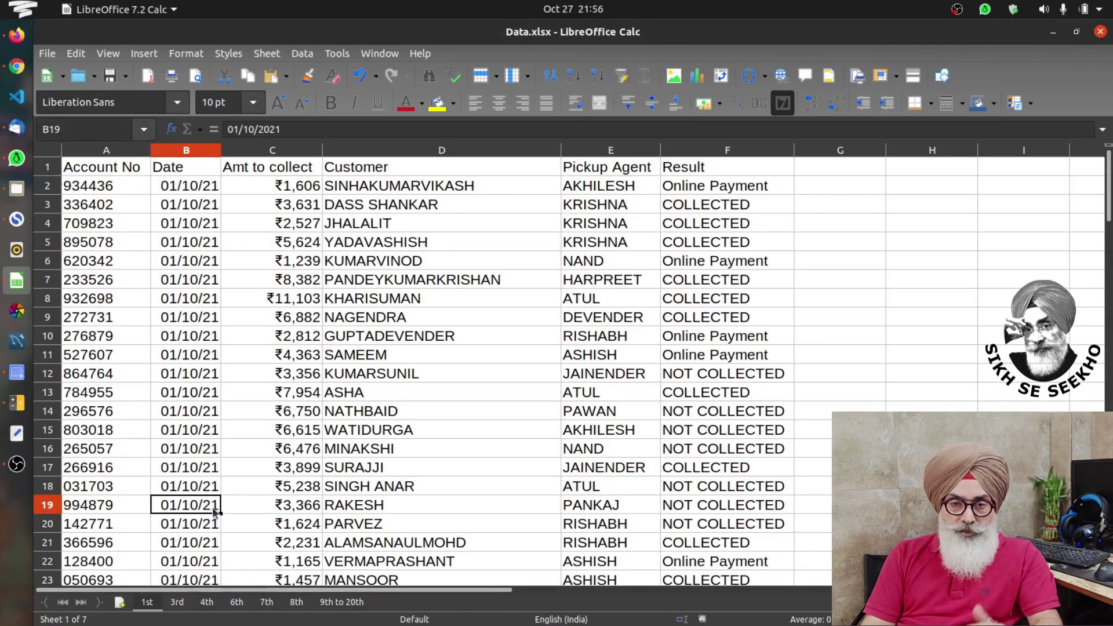
key("ctrl+Page_Down")
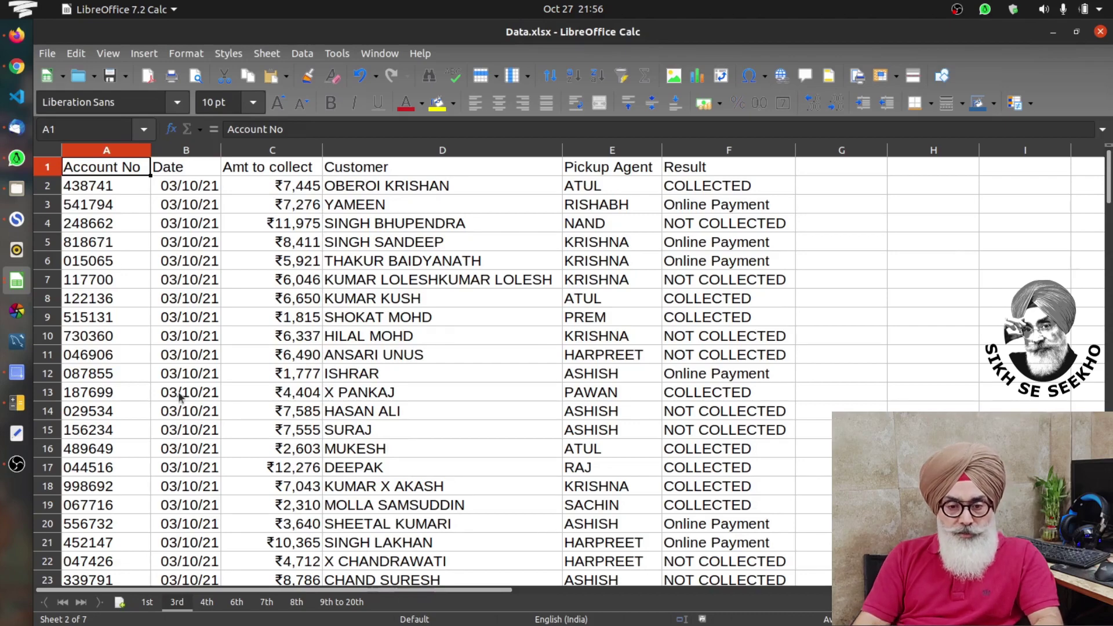
key("Down")
key("ctrl+shift+Right")
key("ctrl+shift+Down")
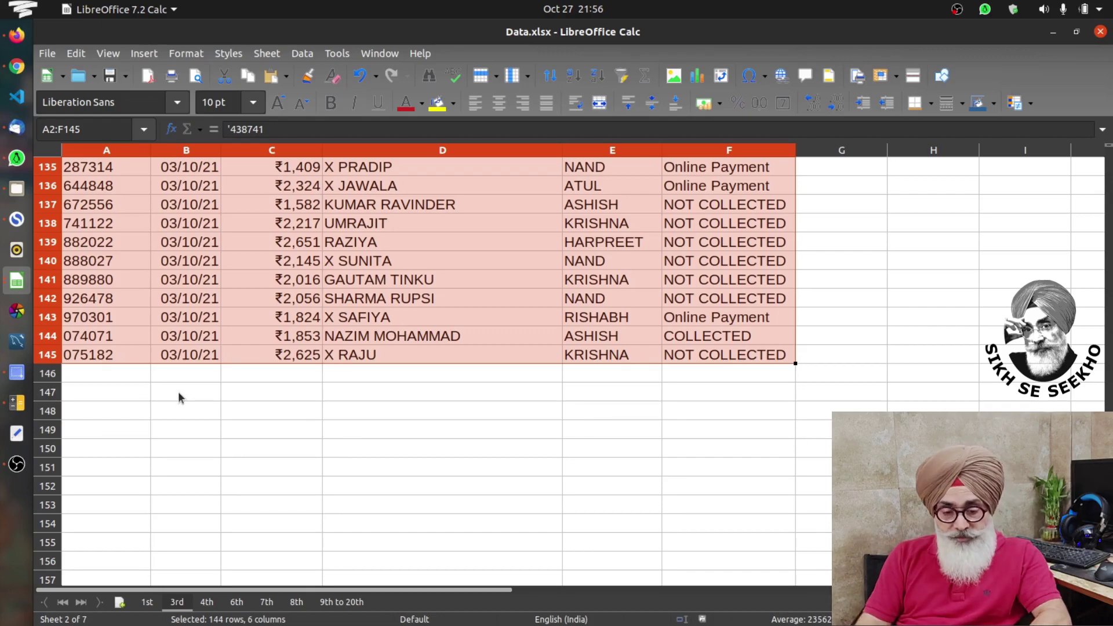
key("ctrl+c")
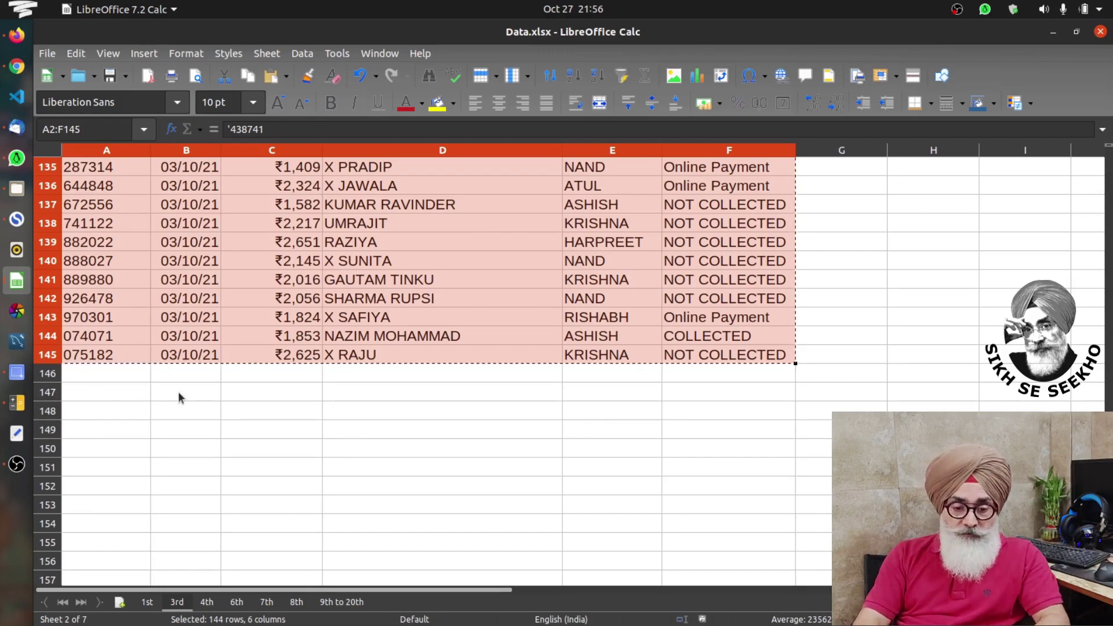
- Paste the copied 03/10/21 records below the last row of the Data sheet in Report.xlsx, starting at A106
key("alt+Tab")
left_click(150, 602)
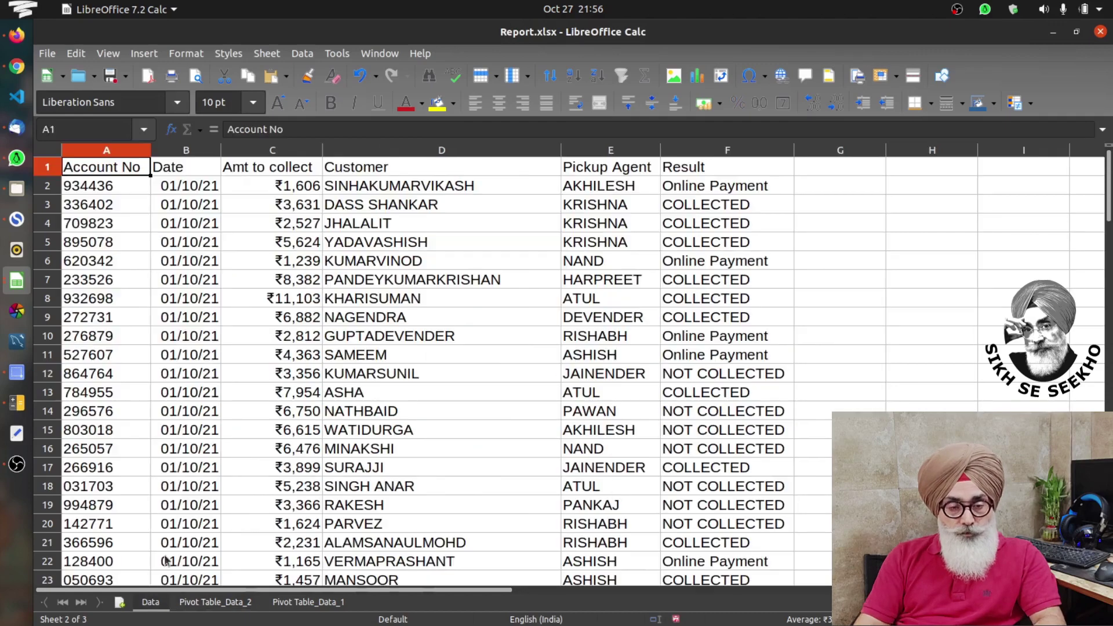
left_click(130, 433)
key("ctrl+Down")
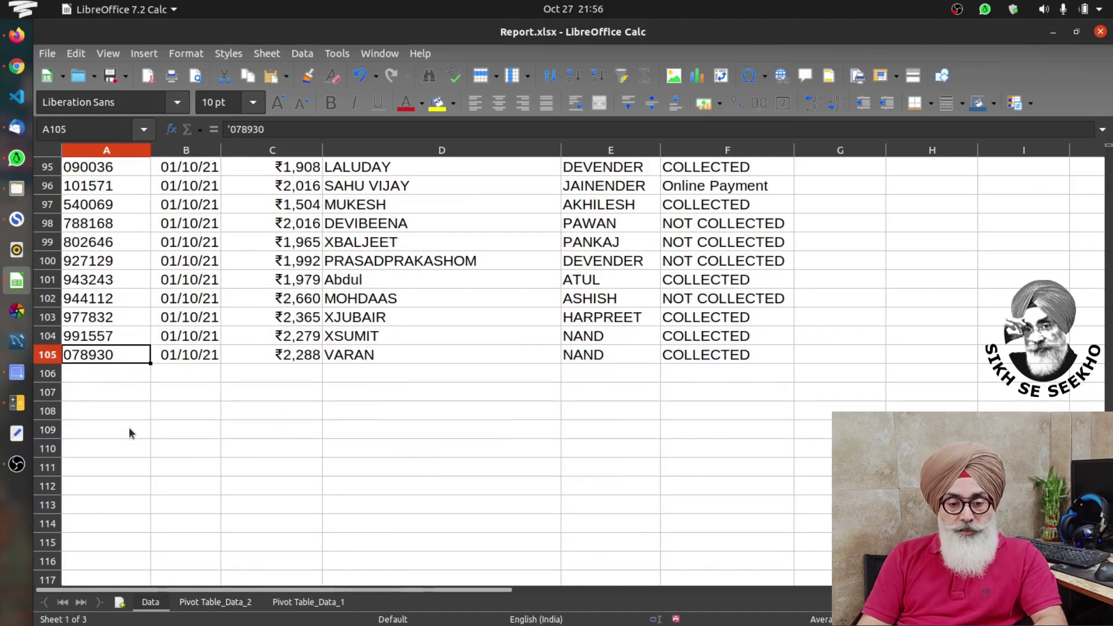
key("Down")
key("ctrl+v")
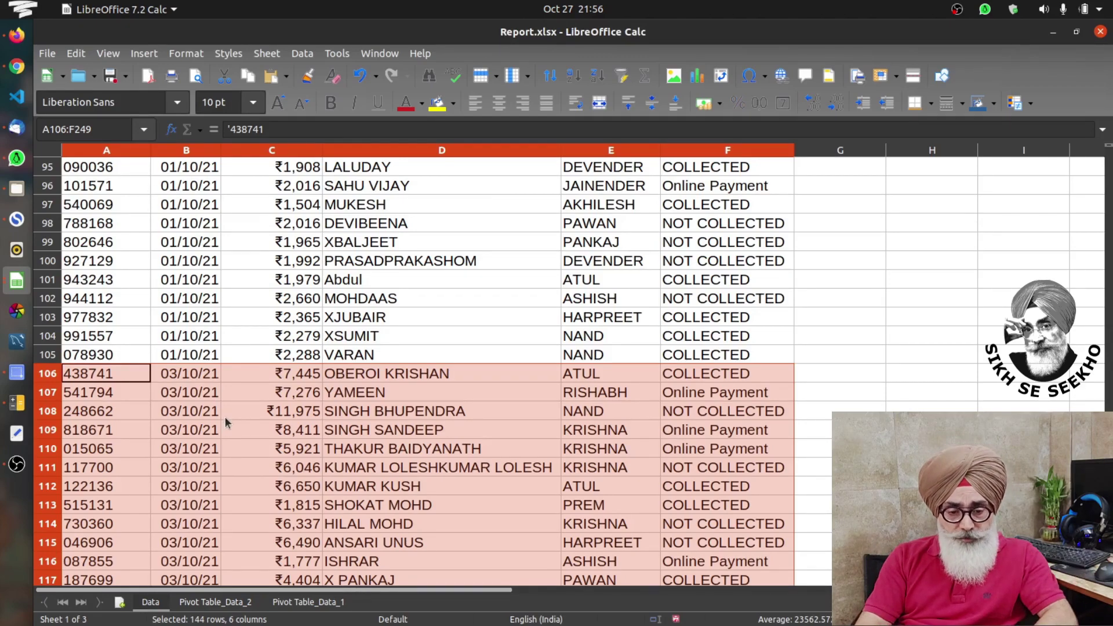
- Refresh the date pivot table on Pivot Table_Data_1 to include the added 03/10/21 records
left_click(290, 603)
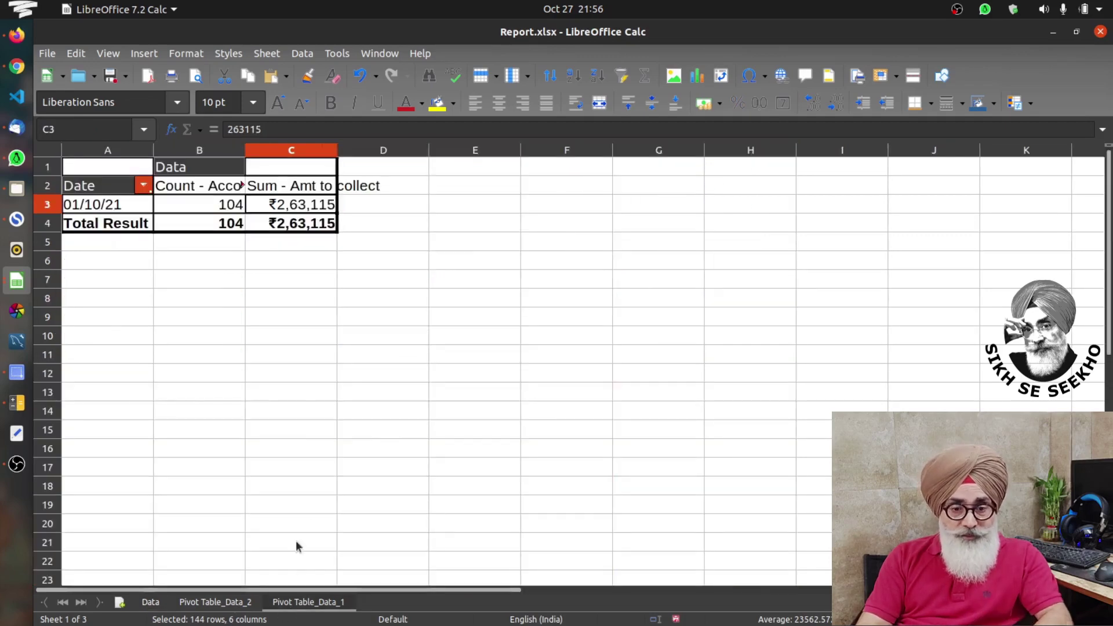
right_click(214, 204)
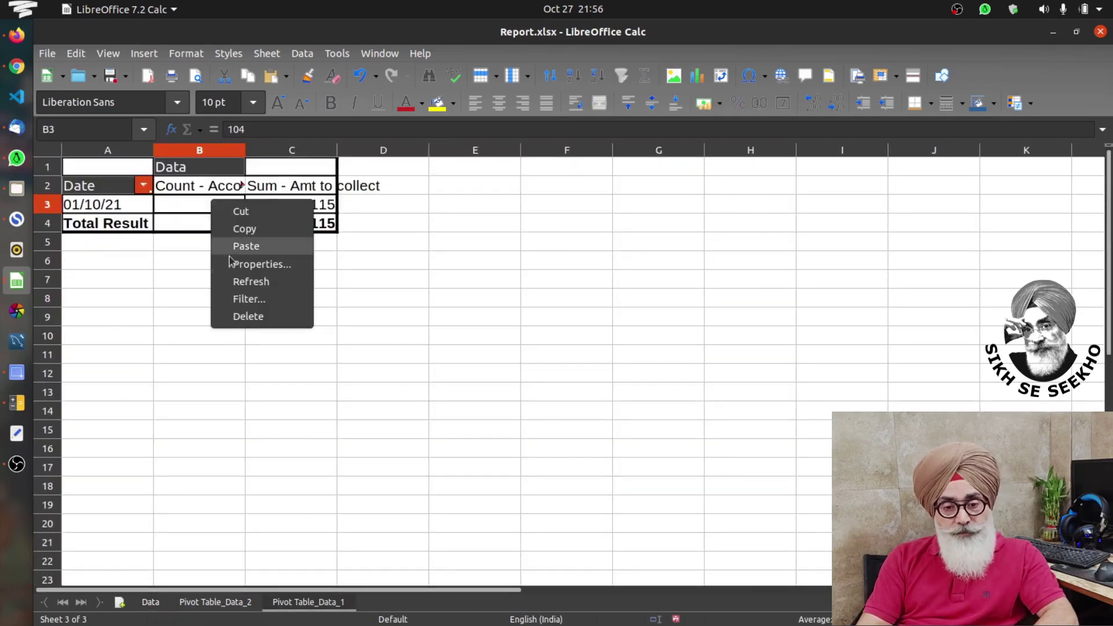
left_click(251, 282)
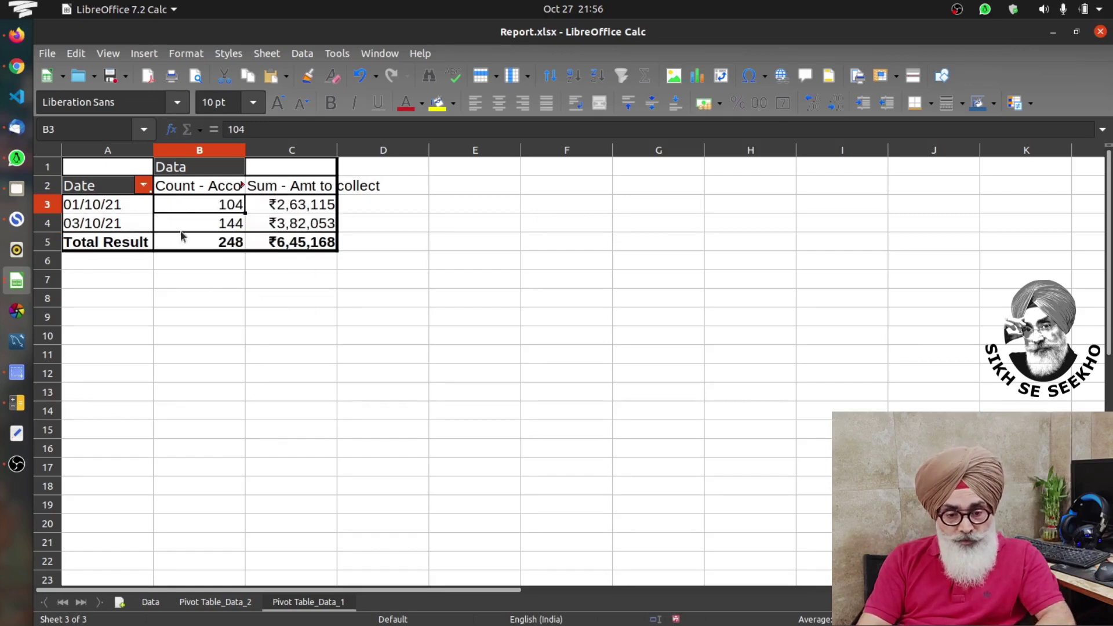
- Exclude the (empty) entry from the Date filter of the pickup agent pivot table on Pivot Table_Data_2
left_click(215, 602)
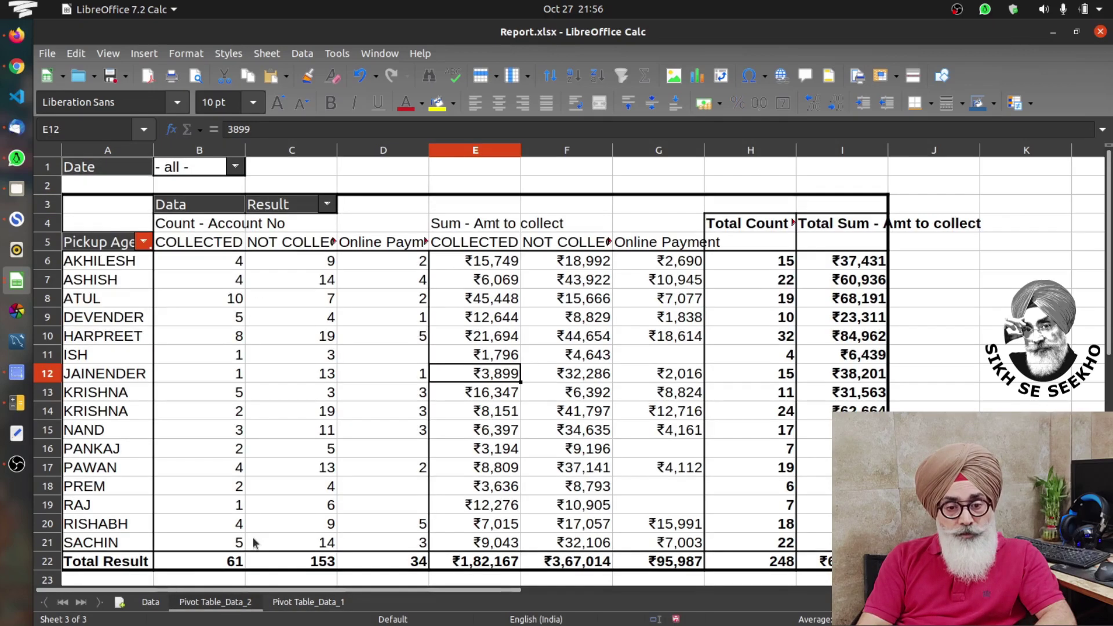
left_click(235, 169)
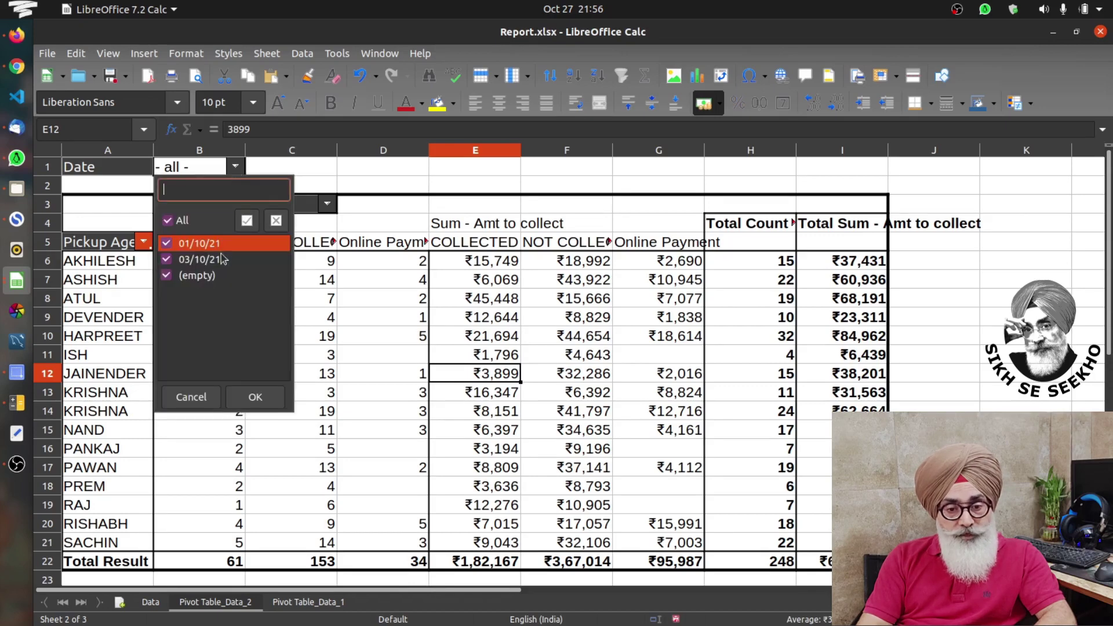
left_click(168, 277)
left_click(255, 400)
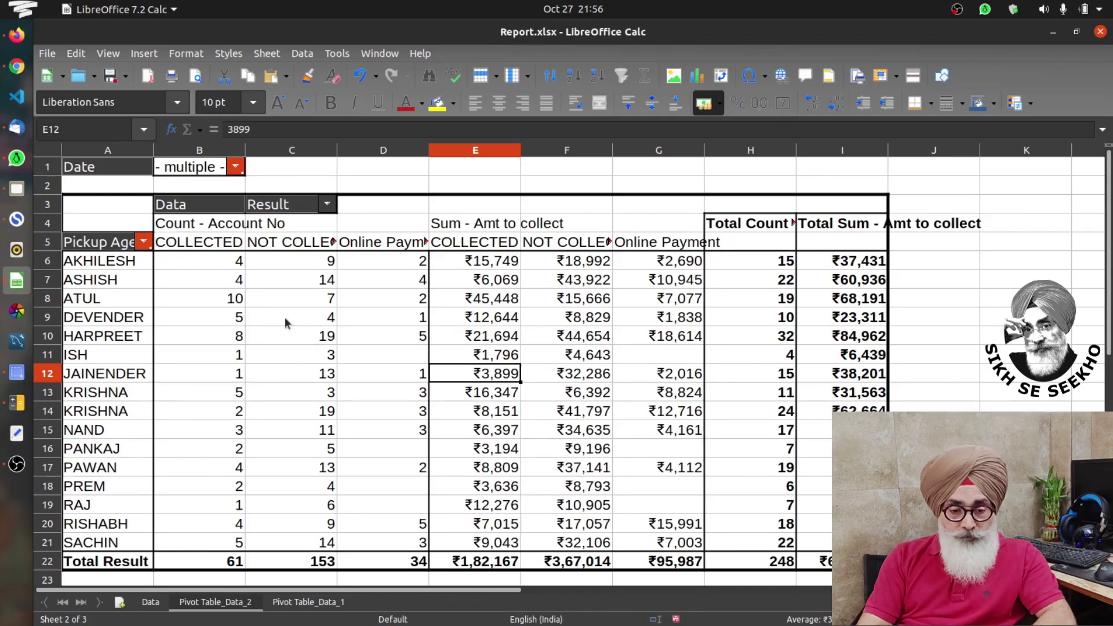
- Switch to Data.xlsx and copy all records of the 4th sheet, A2:F145, without the header row
key("alt+Tab")
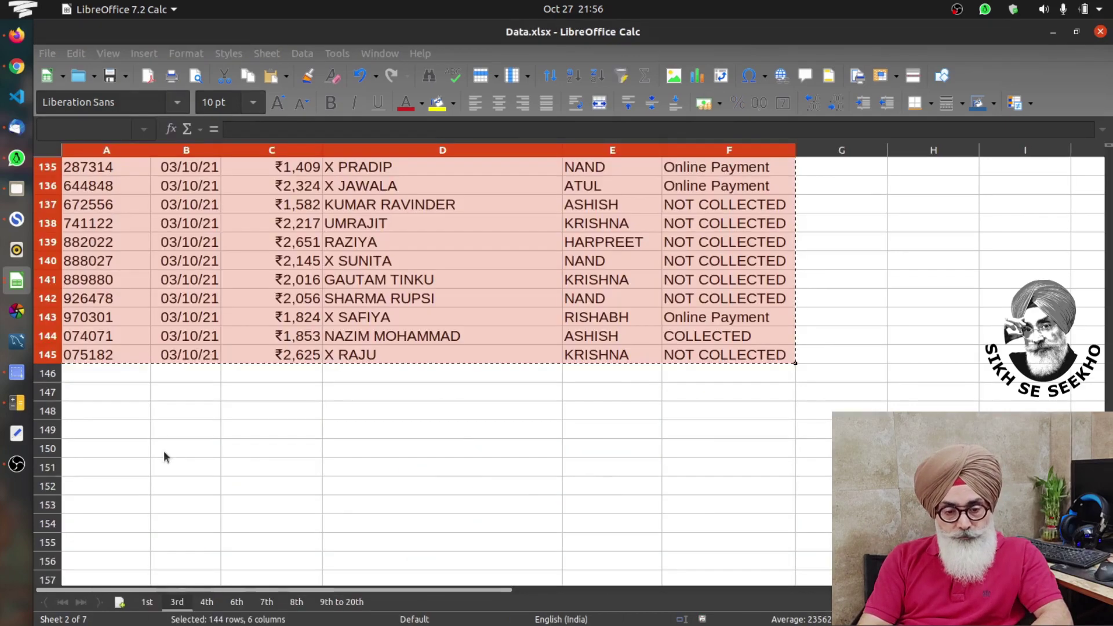
key("ctrl+Home")
left_click(210, 603)
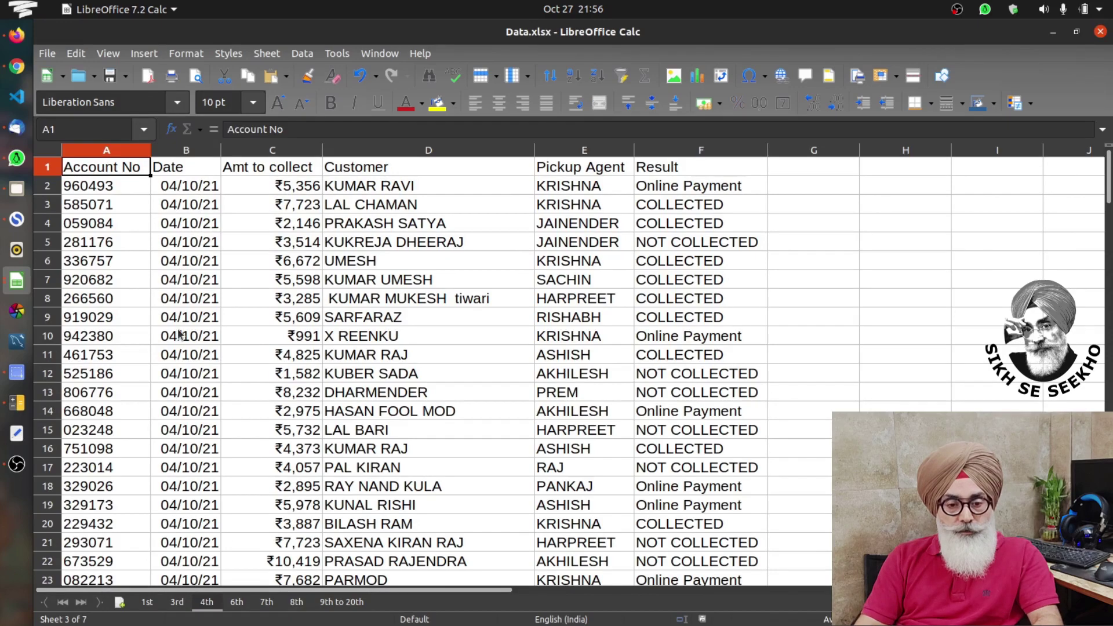
key("Down")
key("ctrl+shift+Right")
key("ctrl+shift+Down")
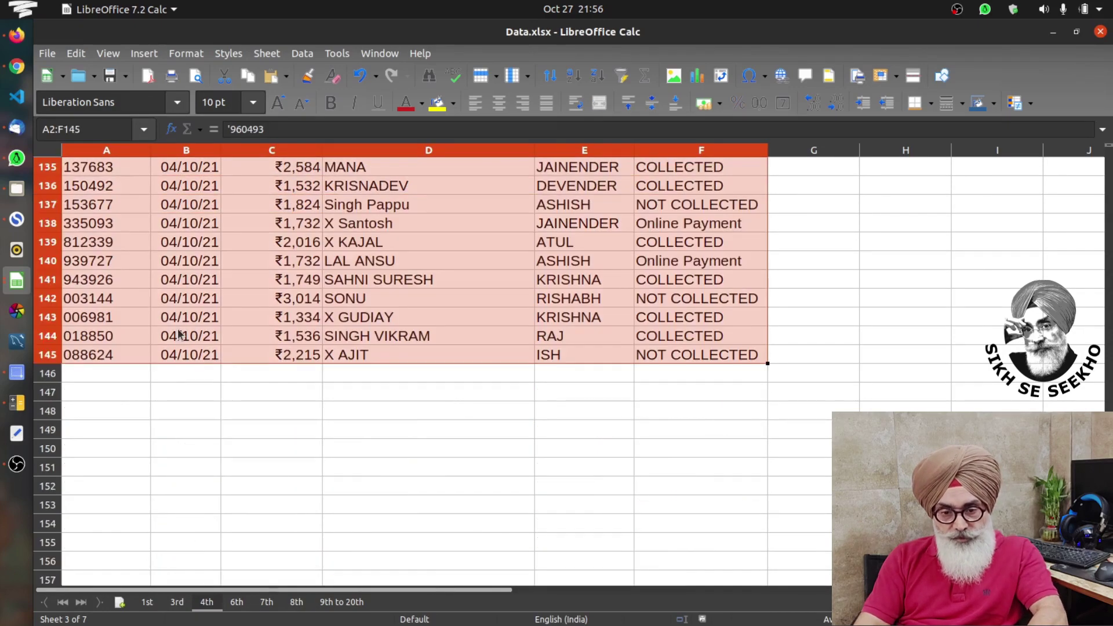
key("ctrl+c")
- Paste the copied 04/10/21 records below the last row of the Data sheet in Report.xlsx, starting at A250
key("alt+Tab")
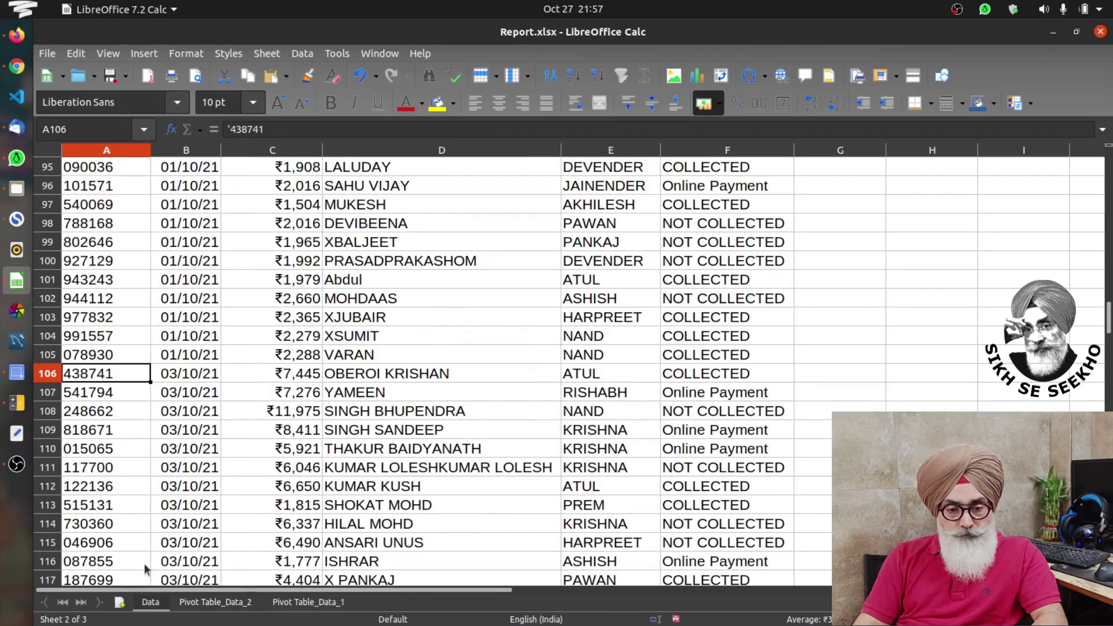
left_click(150, 602)
key("ctrl+Down")
key("Down")
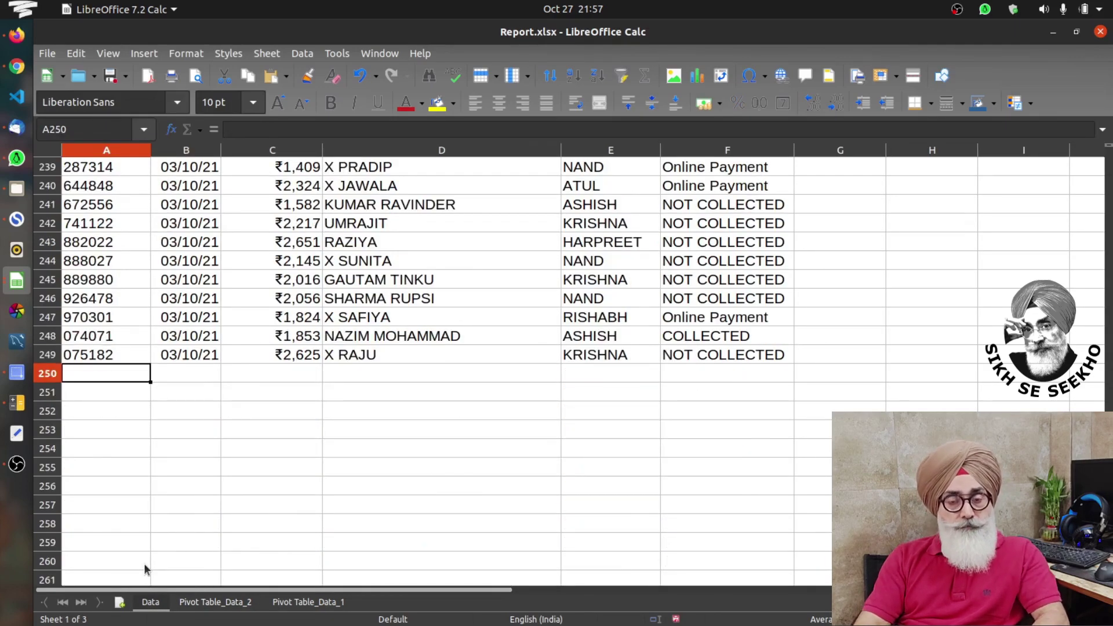
key("ctrl+v")
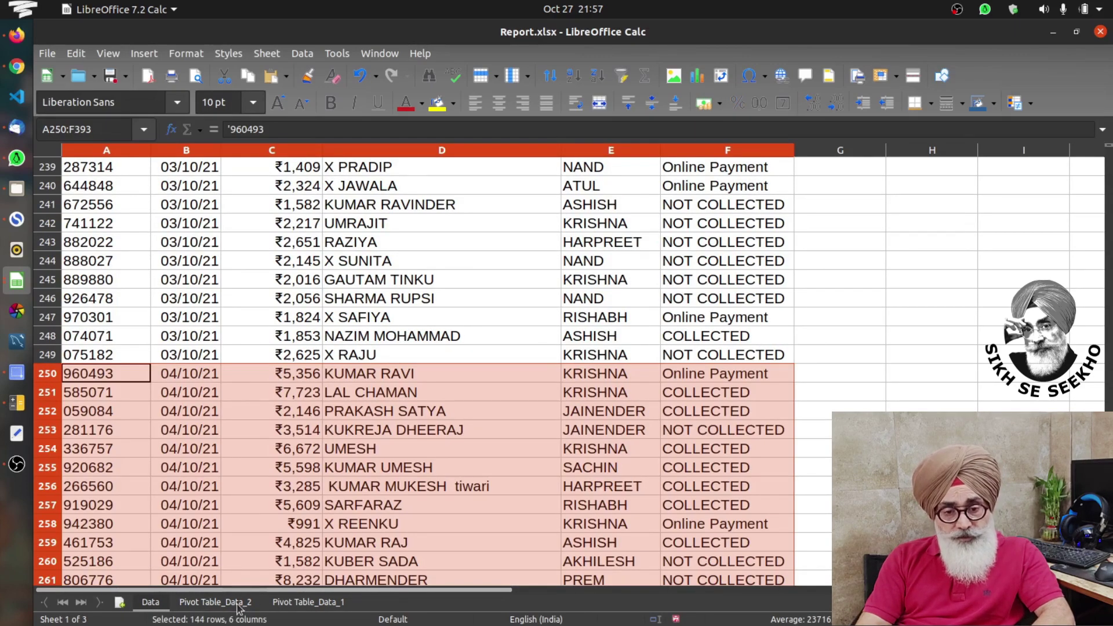
- Refresh the date pivot table on Pivot Table_Data_1 to include the added 04/10/21 records
left_click(288, 603)
right_click(193, 221)
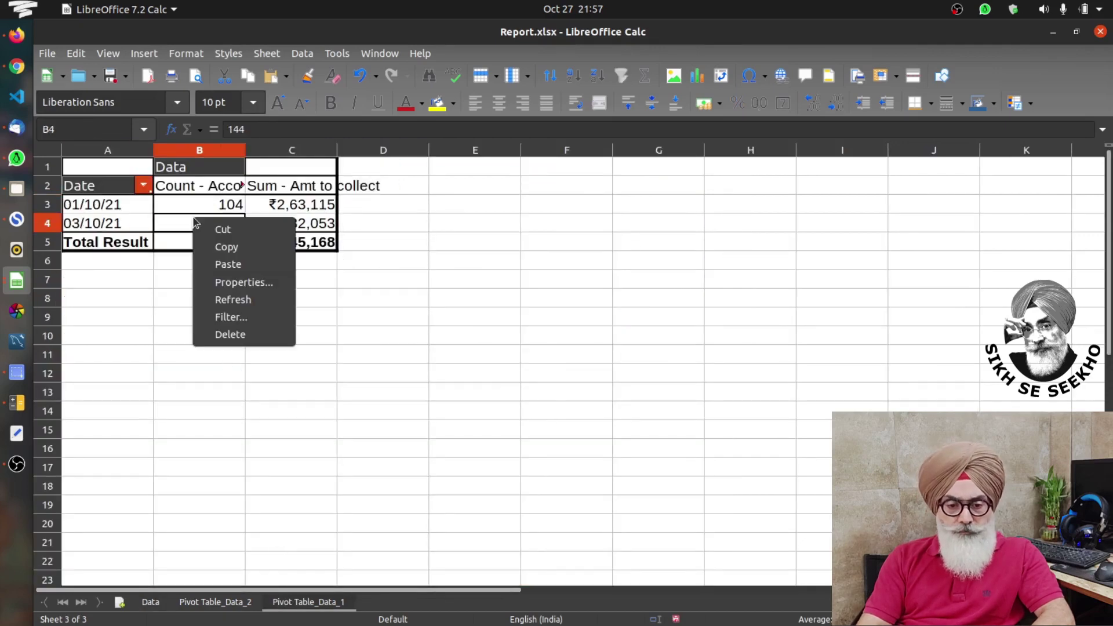
left_click(232, 300)
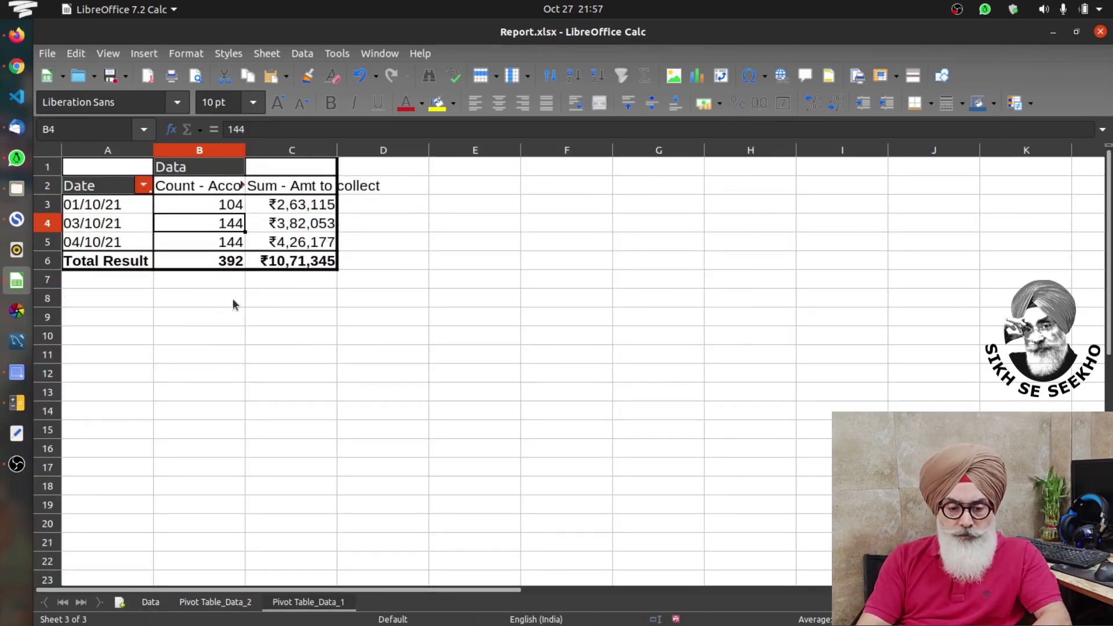
- Check which dates are selected in the Date filter of the pickup agent pivot table on Pivot Table_Data_2
left_click(215, 603)
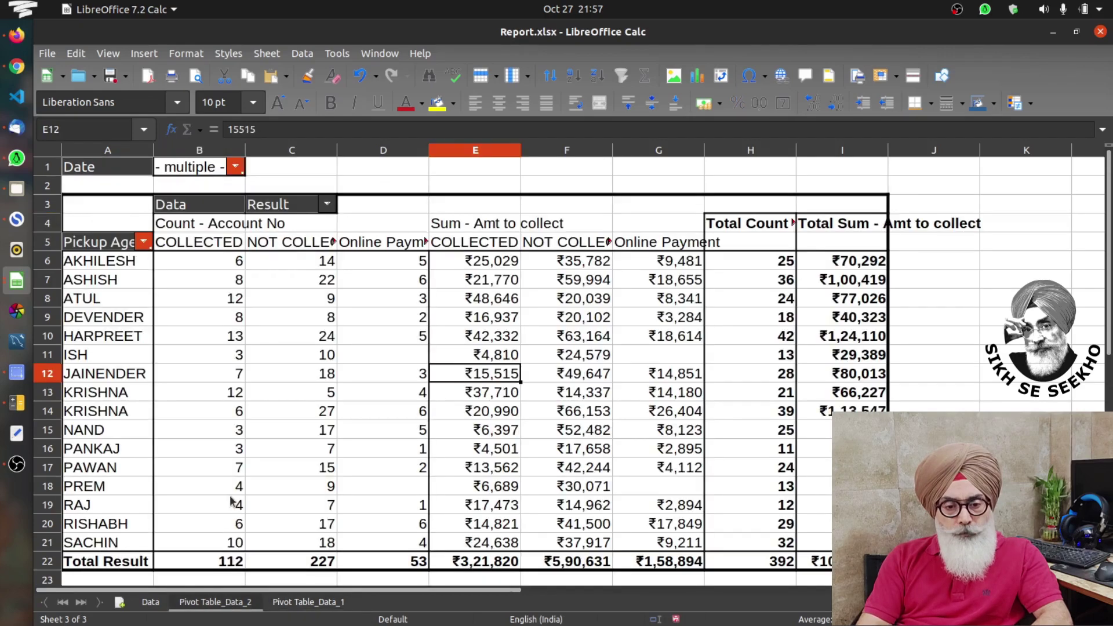
left_click(235, 167)
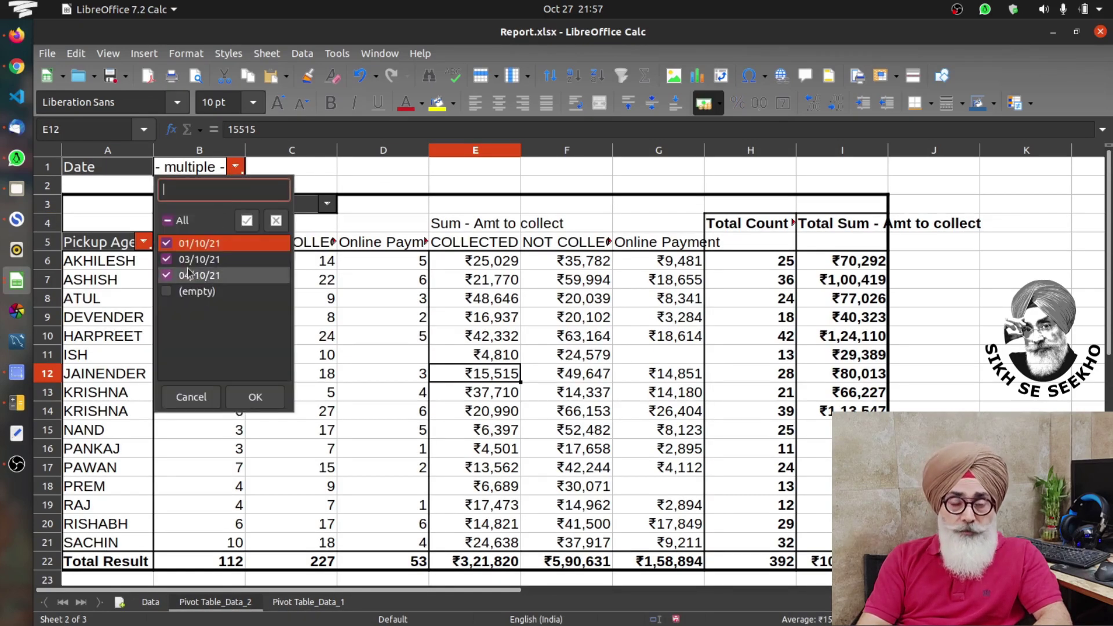
left_click(256, 399)
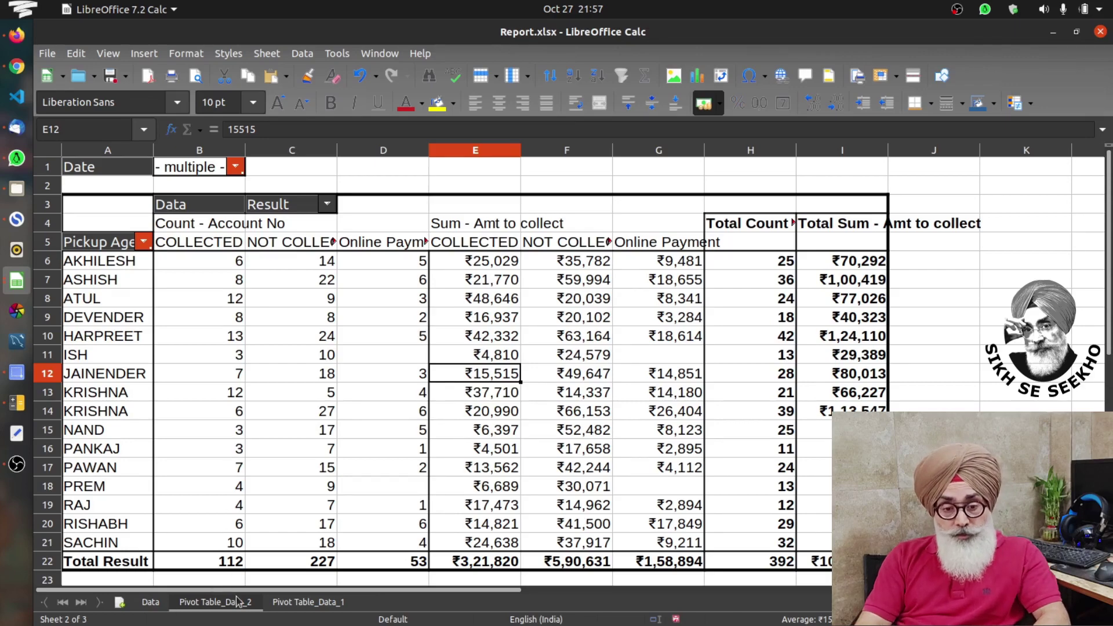
- Switch to Data.xlsx and copy all records of the 6th sheet, A2:F150, without the header row
key("alt+Tab")
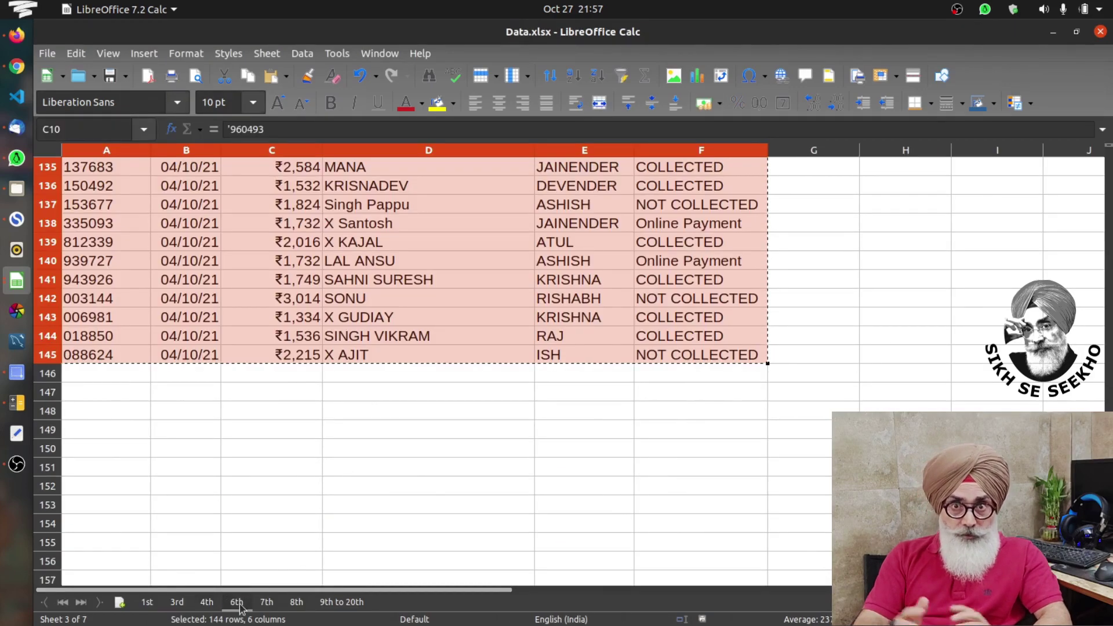
left_click(236, 602)
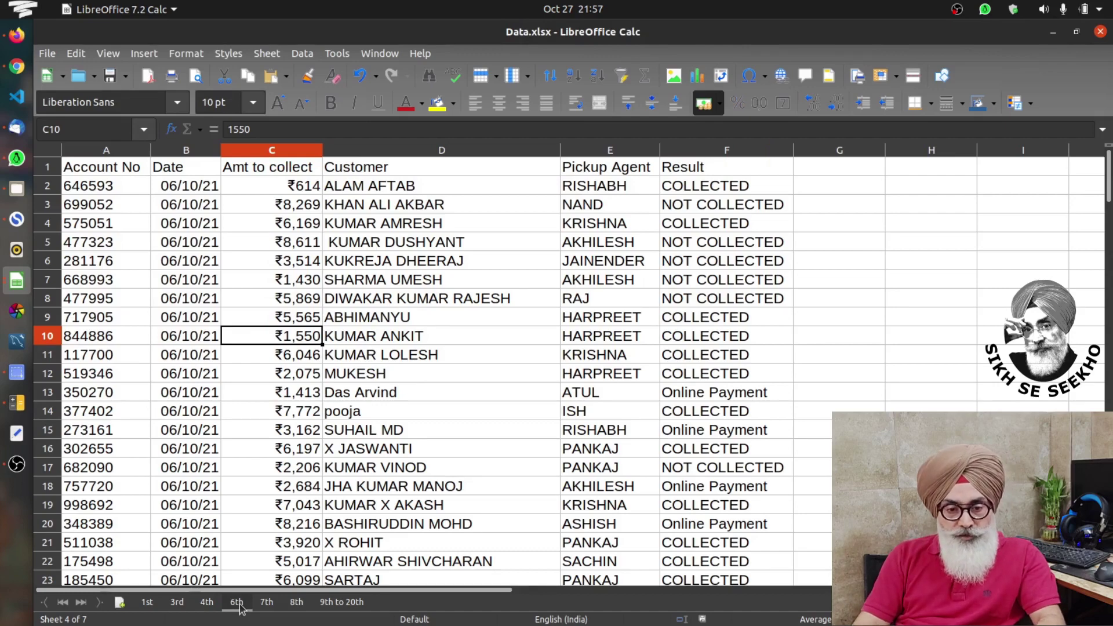
key("Left")
key("ctrl+Home")
key("Down")
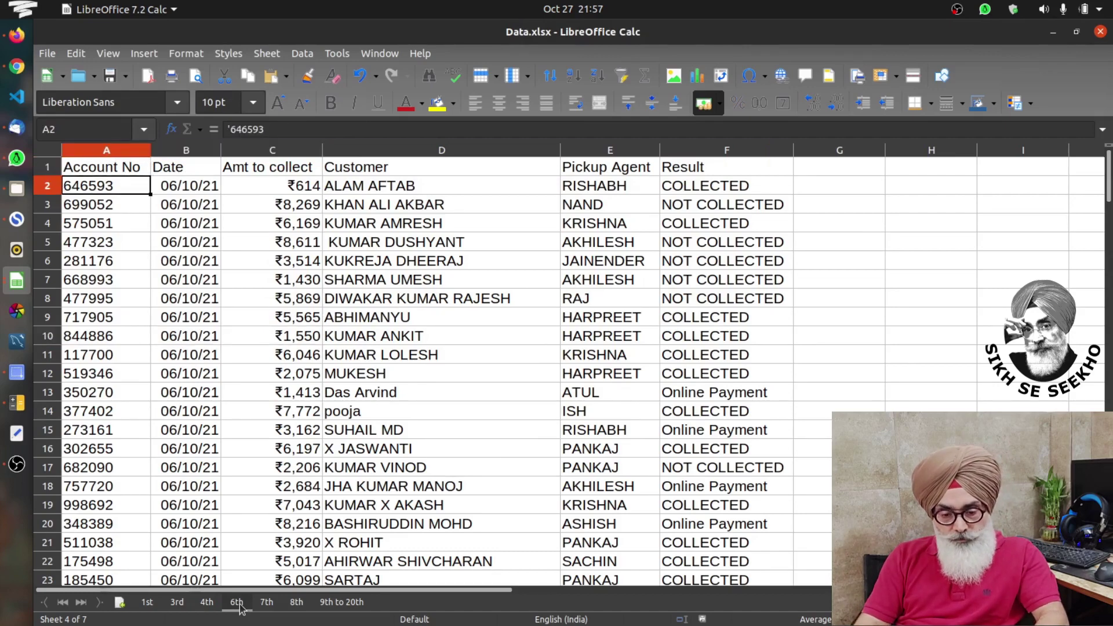
key("ctrl+shift+Right")
key("ctrl+shift+Down")
key("ctrl+c")
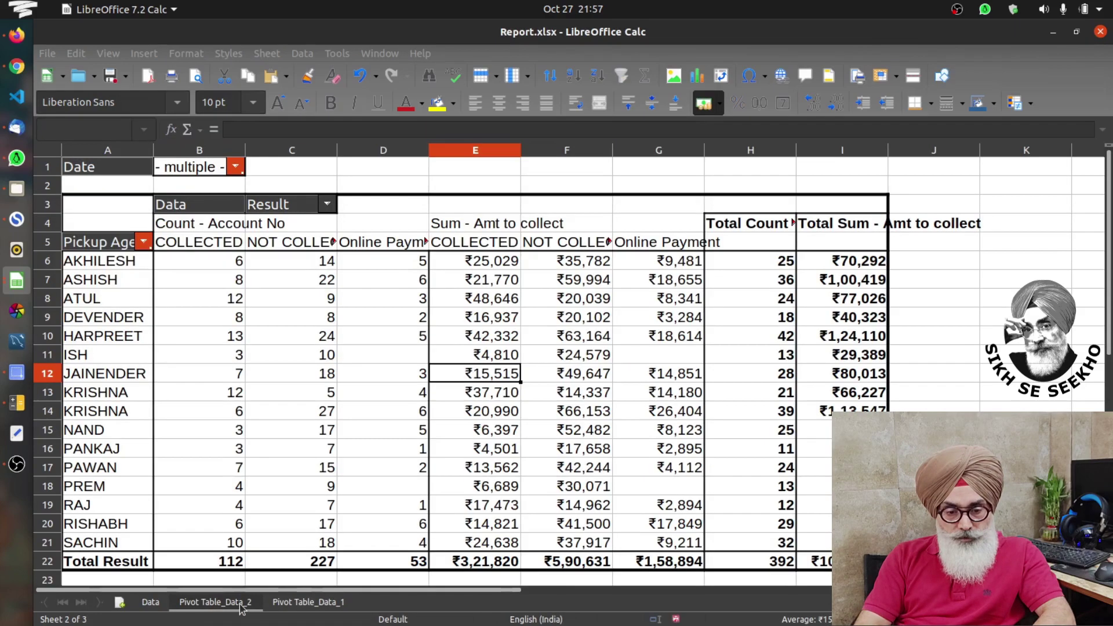
- Paste the copied 06/10/21 records below the last row of the Data sheet in Report.xlsx, starting at A394, and go to the next empty row
key("alt+Tab")
left_click(150, 603)
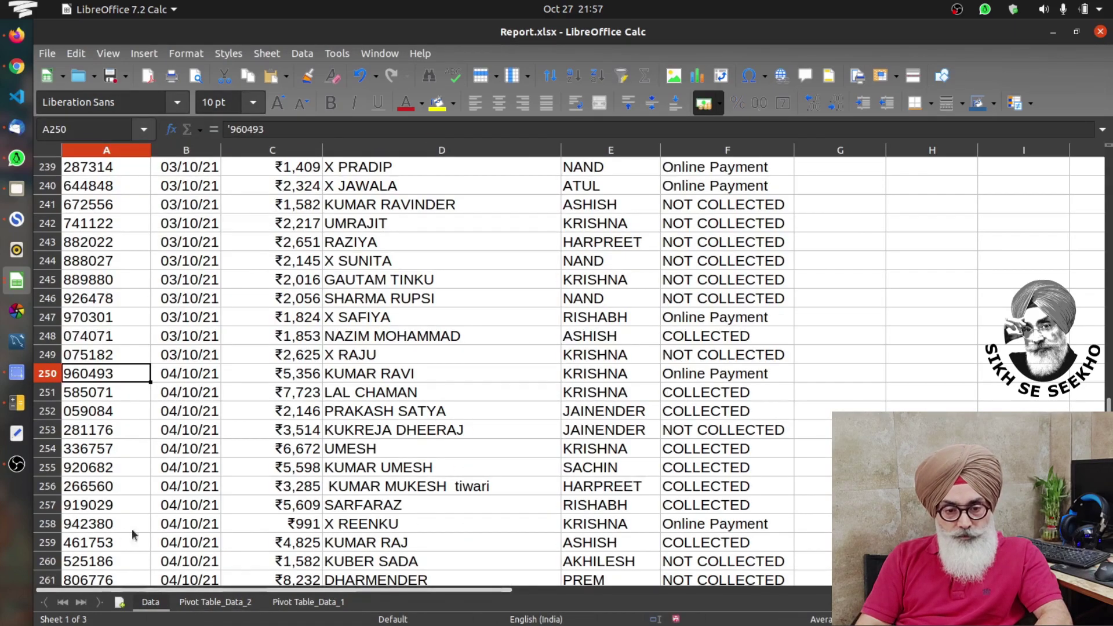
key("ctrl+Down")
key("Down")
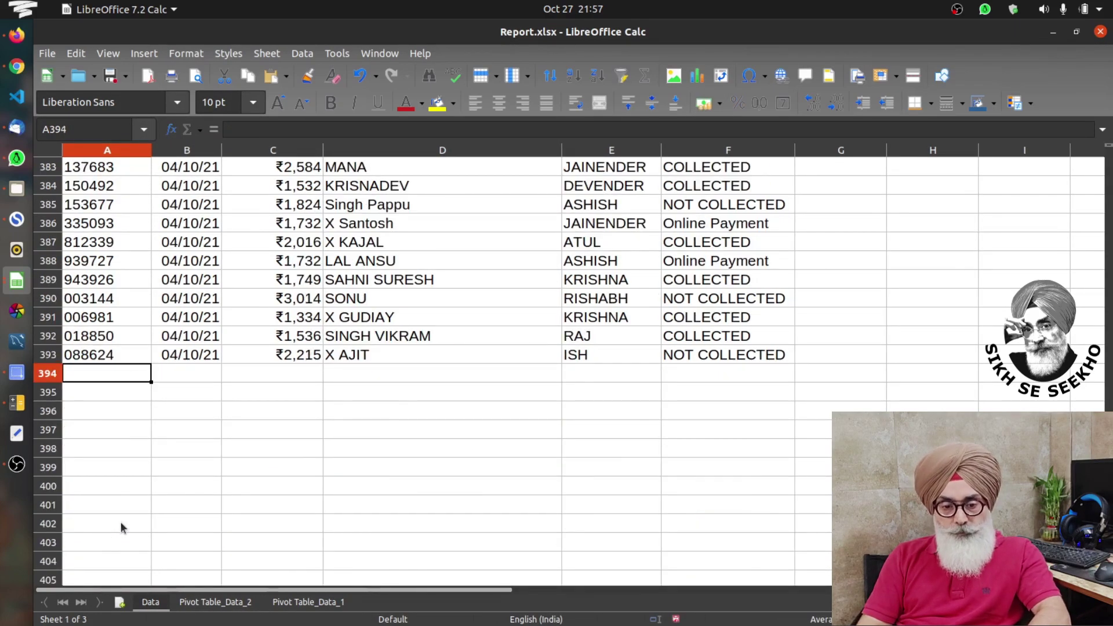
key("ctrl+v")
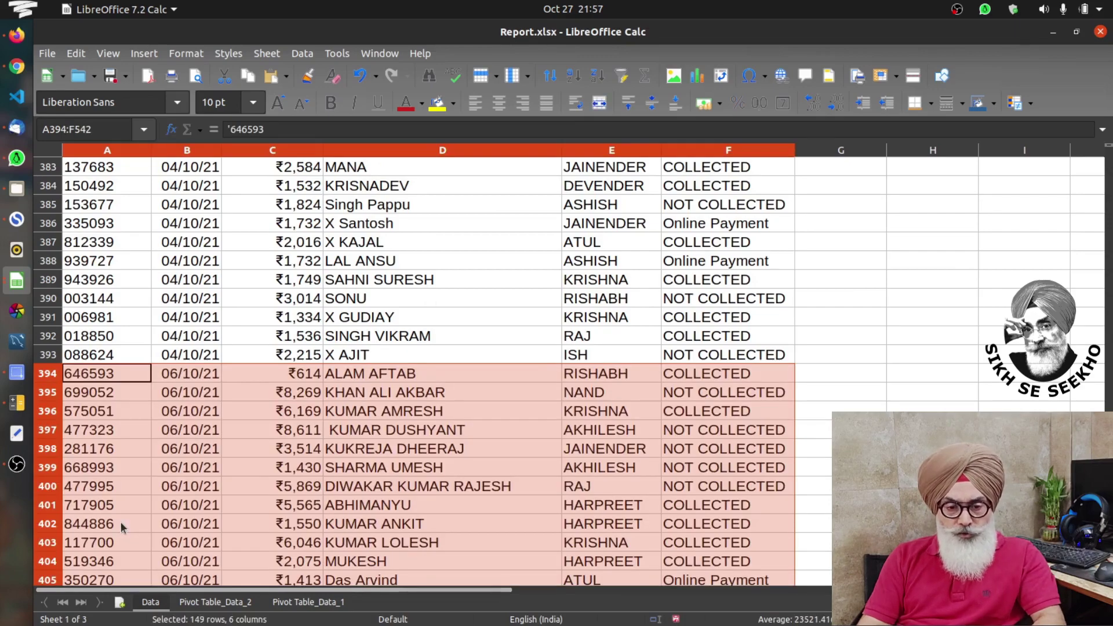
key("Down")
key("ctrl+Down")
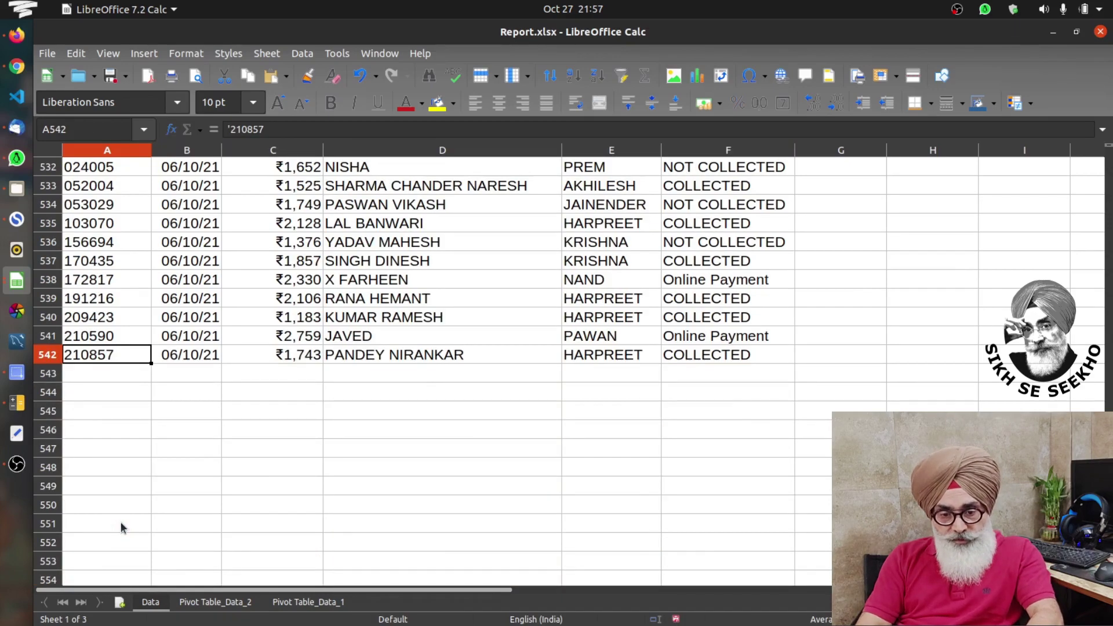
key("Down")
- Switch to Data.xlsx and copy all records of the 7th sheet, A2:F103, without the header row
key("alt+Tab")
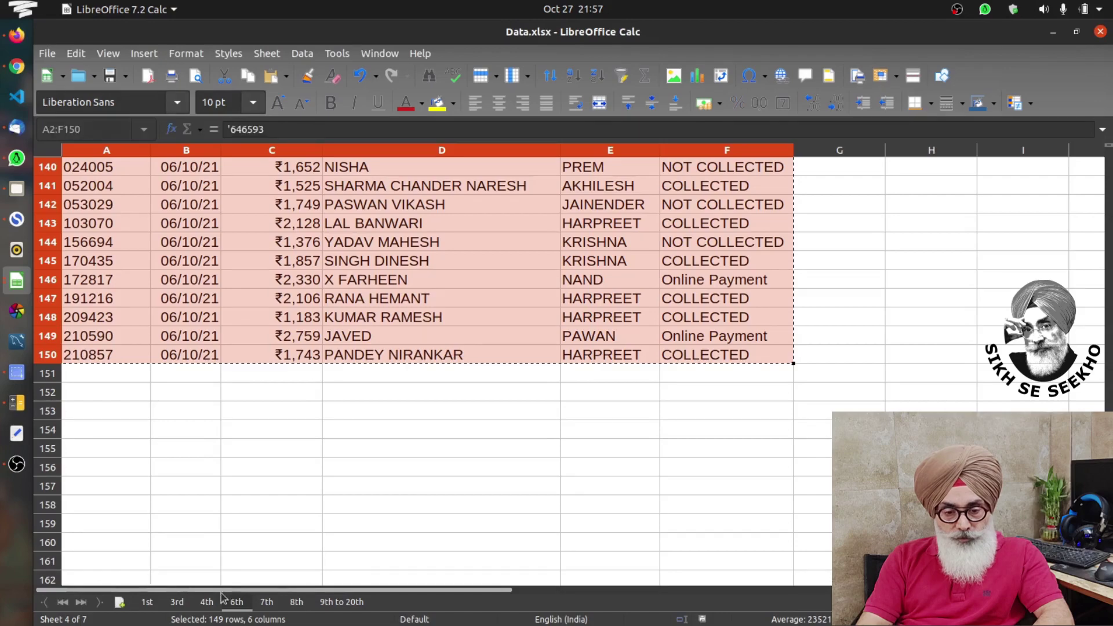
left_click(267, 602)
key("Left")
key("Up")
key("Up")
key("Up")
key("Left")
key("Up")
key("ctrl+shift+Right")
key("ctrl+shift+Down")
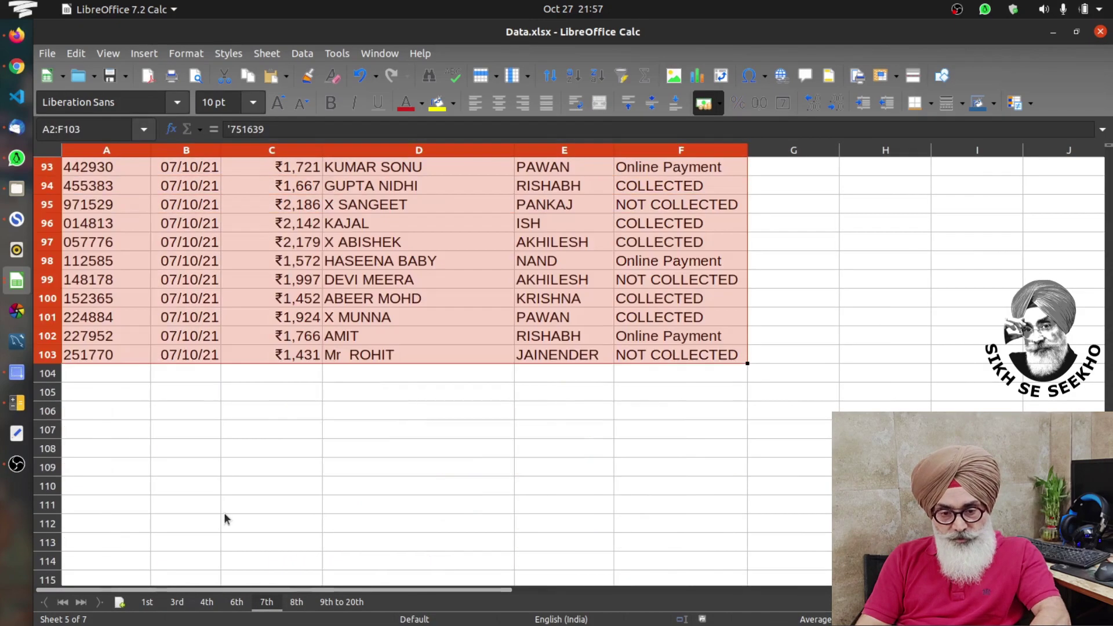
key("ctrl+c")
- Paste the copied 07/10/21 records into the Data sheet of Report.xlsx at A543 and refresh the date pivot table on Pivot Table_Data_1
key("alt+Tab")
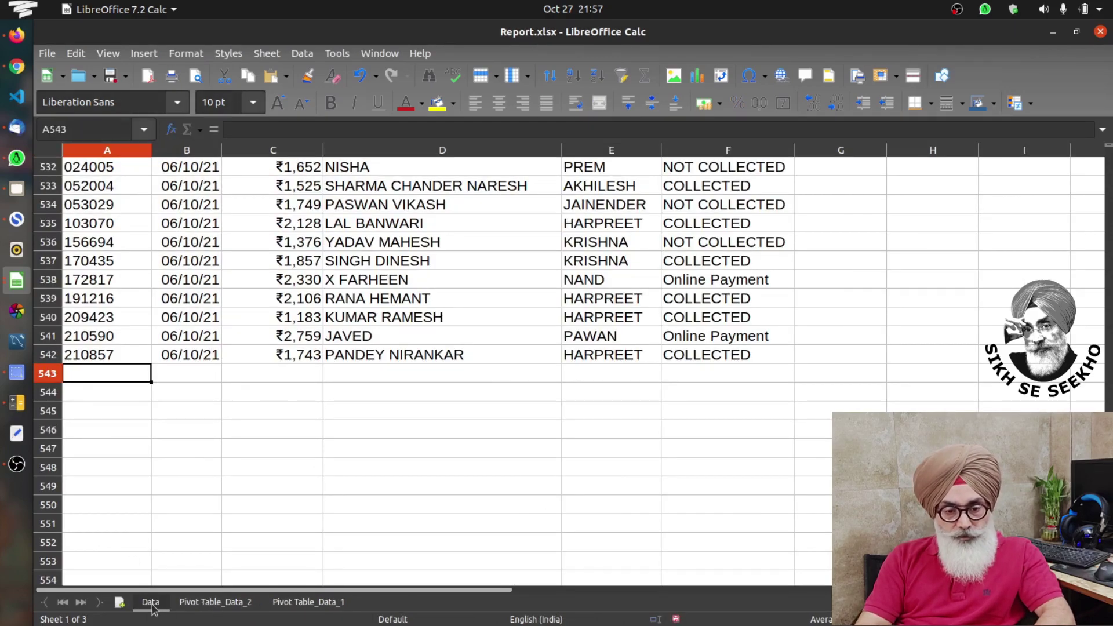
key("ctrl+v")
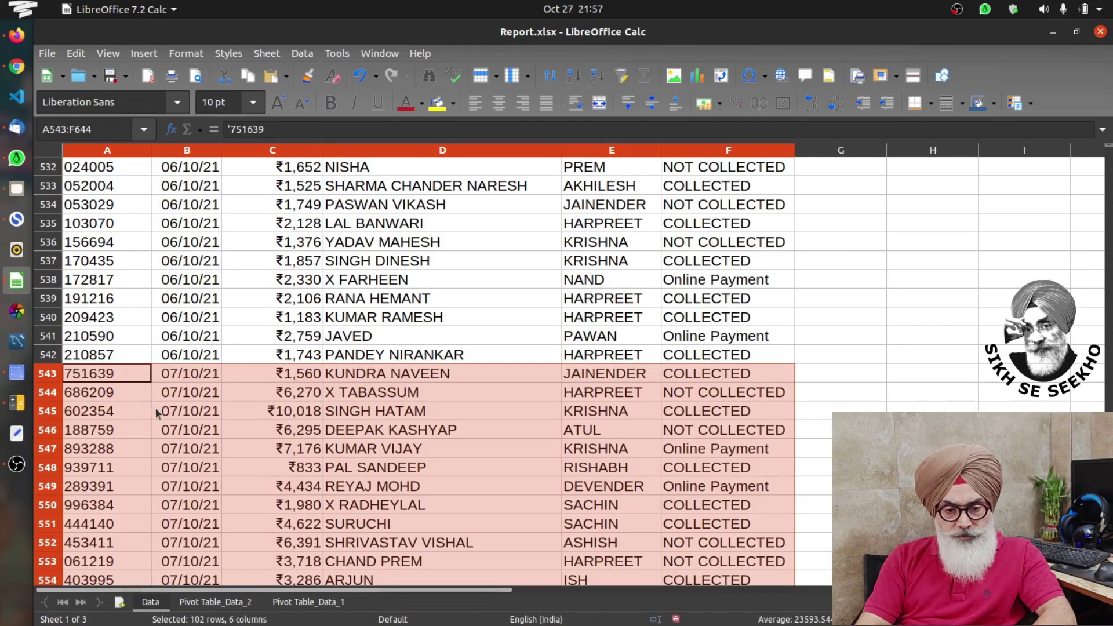
left_click(301, 603)
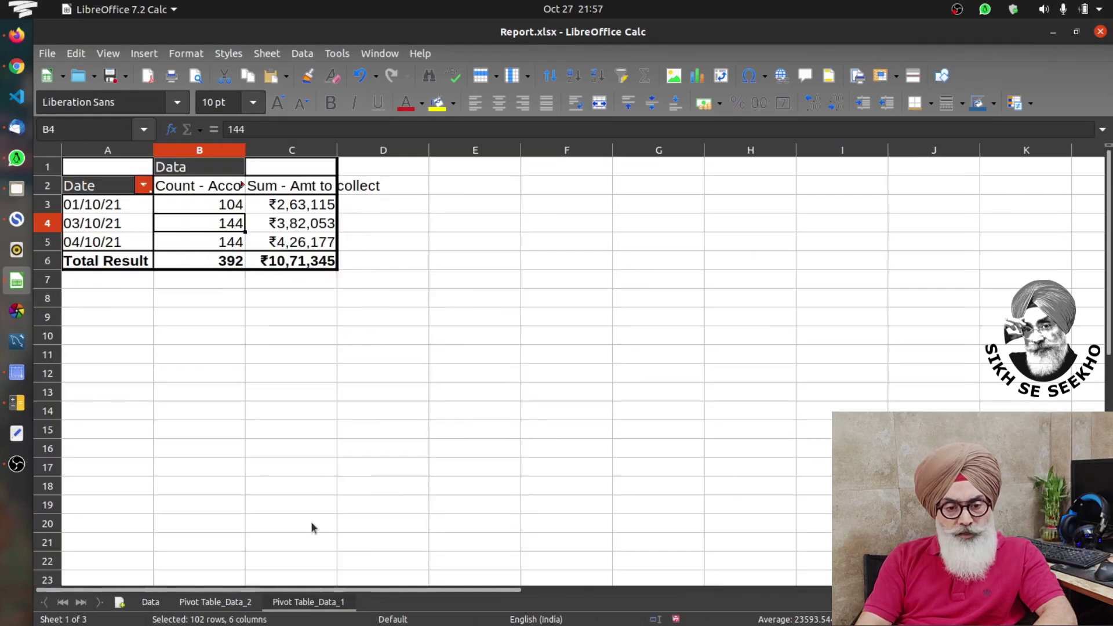
right_click(117, 243)
left_click(167, 324)
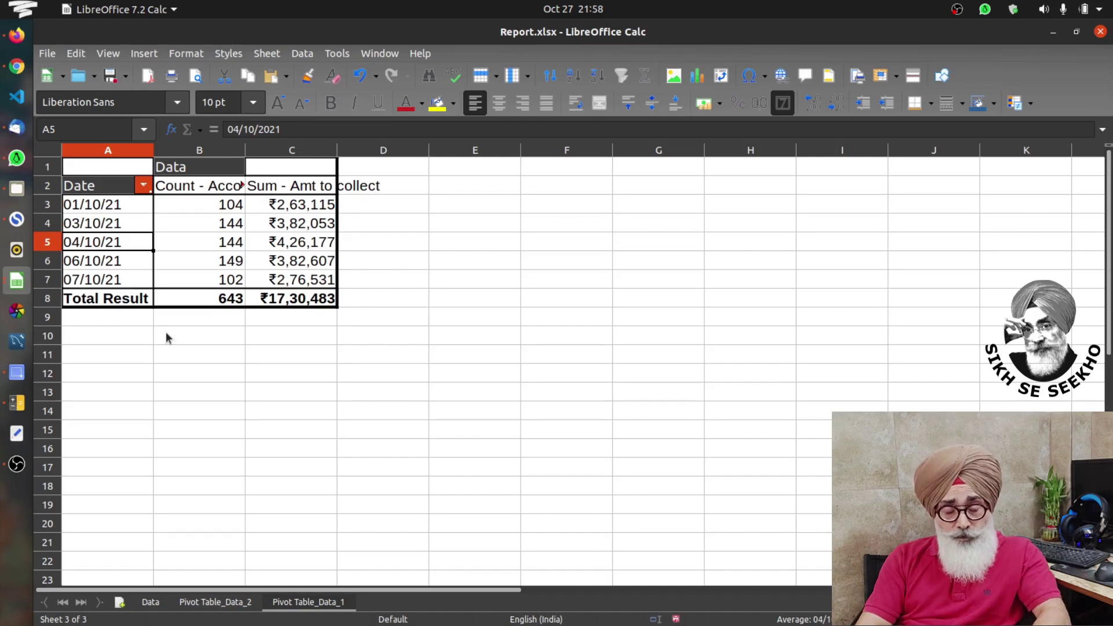
- Switch to Data.xlsx and select all records of the 8th sheet, A2:F117, without the header row, for copying
key("alt+Tab")
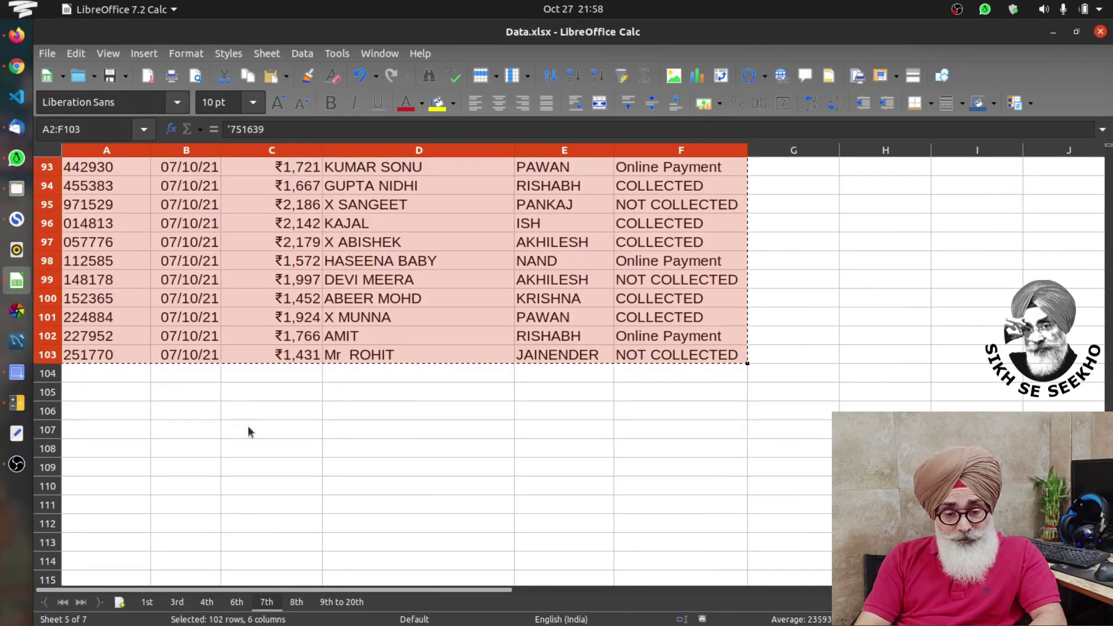
left_click(297, 603)
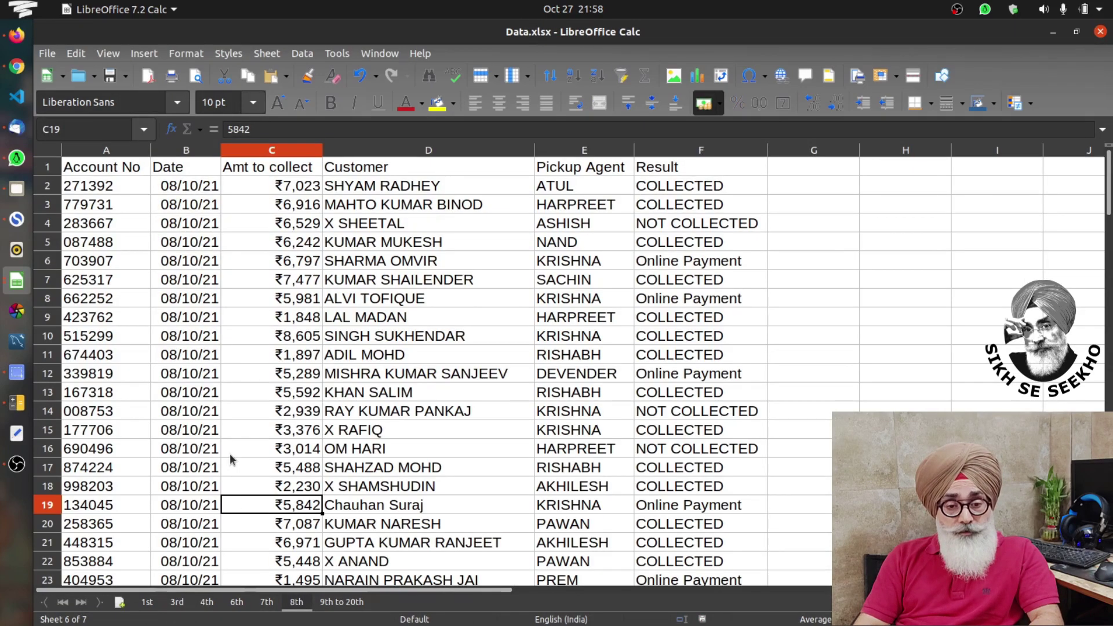
key("ctrl+Up")
key("Left")
key("Left")
key("Down")
key("ctrl+shift+End")
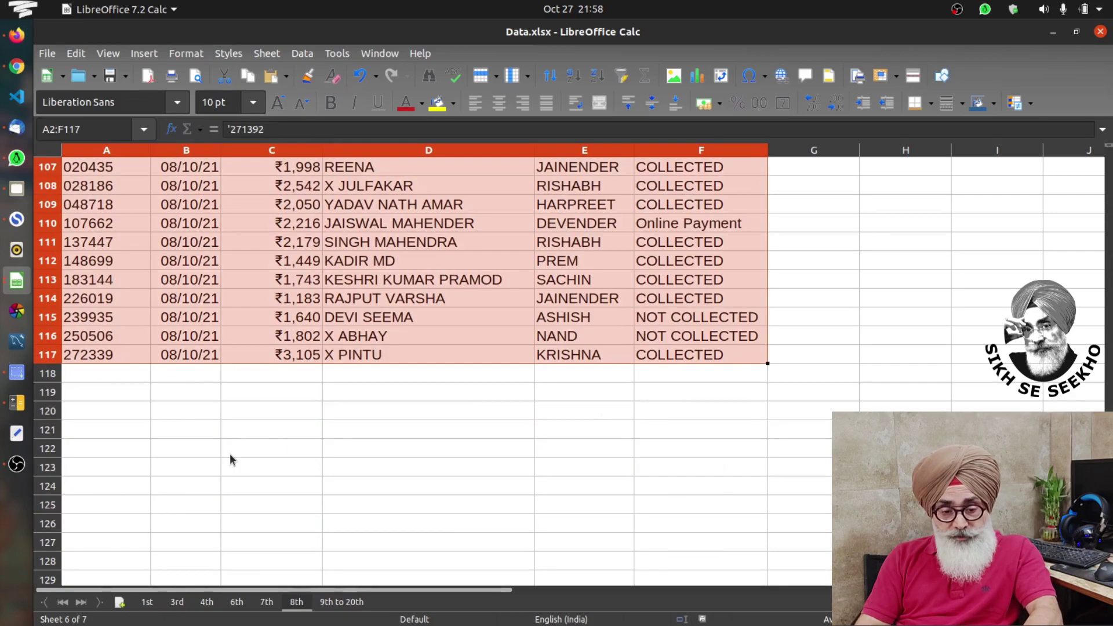
- Paste the 08/10/21 records below the last row of the Data sheet in Report.xlsx, starting at A645, and go to the next empty row
key("alt+Tab")
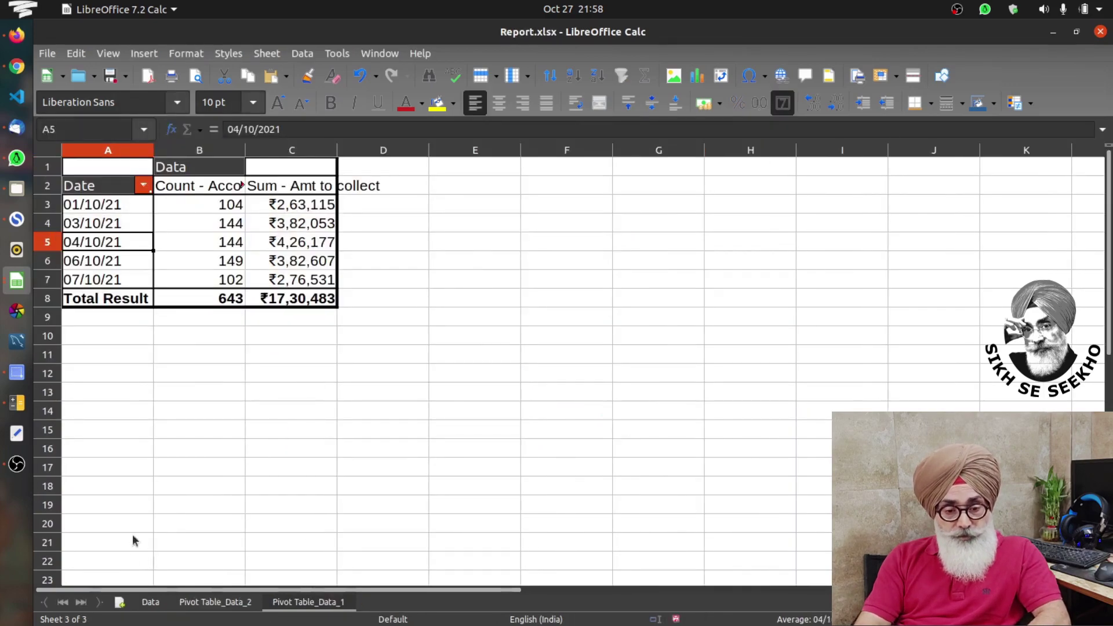
left_click(150, 603)
key("ctrl+Down")
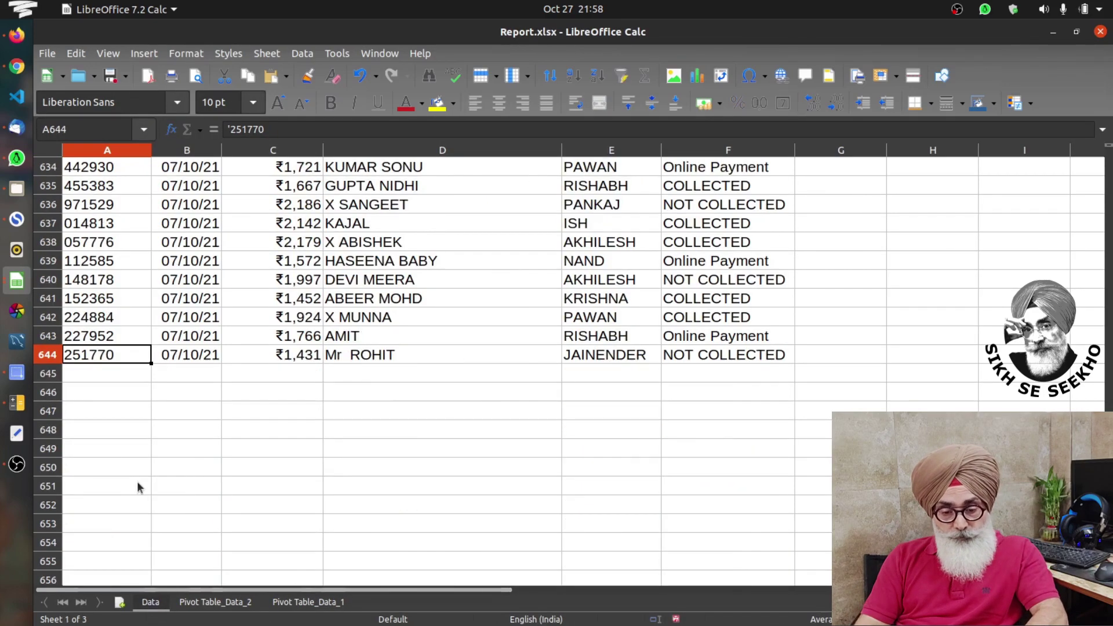
key("Down")
key("ctrl+v")
key("ctrl+Down")
key("Down")
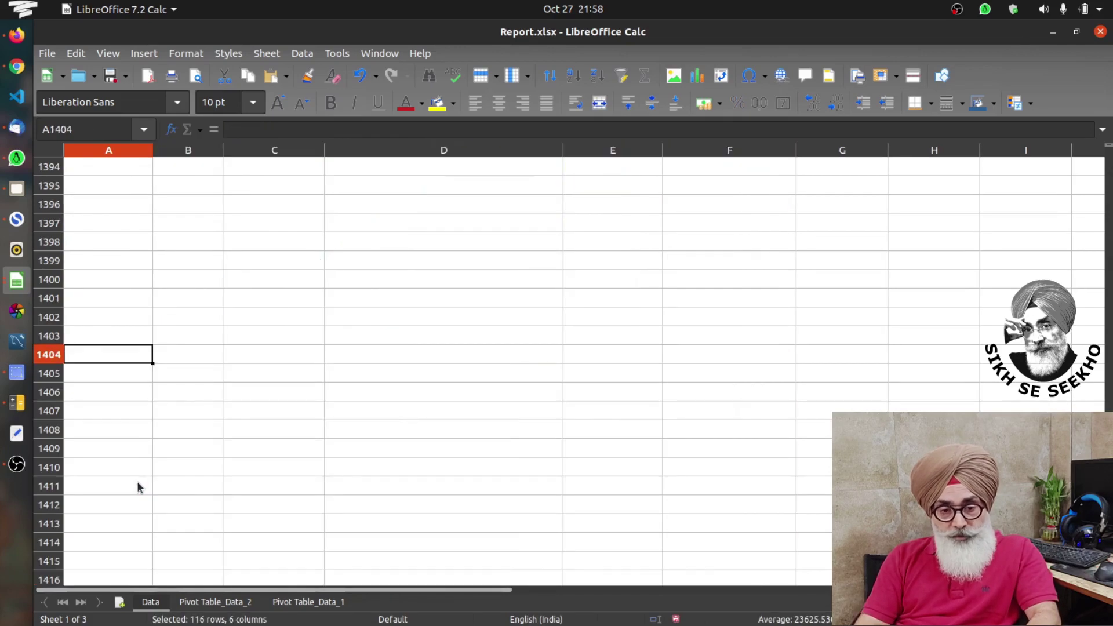
key("ctrl+Up")
key("Down")
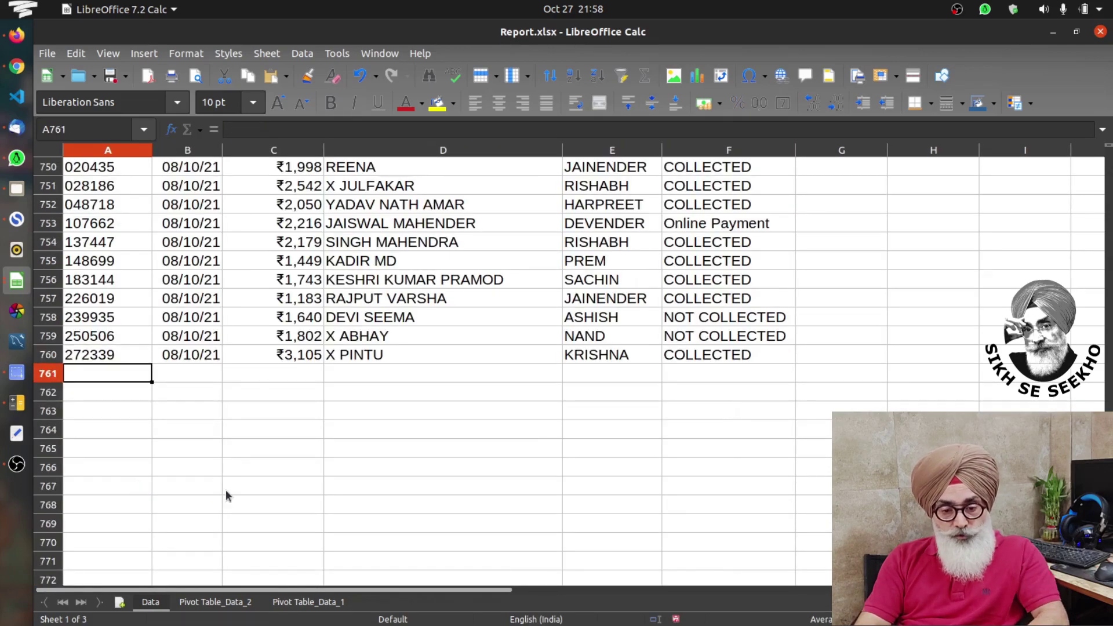
- Switch to Data.xlsx and examine which dates the records of the 9th to 20th sheet cover, down to the last row
key("alt+Tab")
left_click(342, 603)
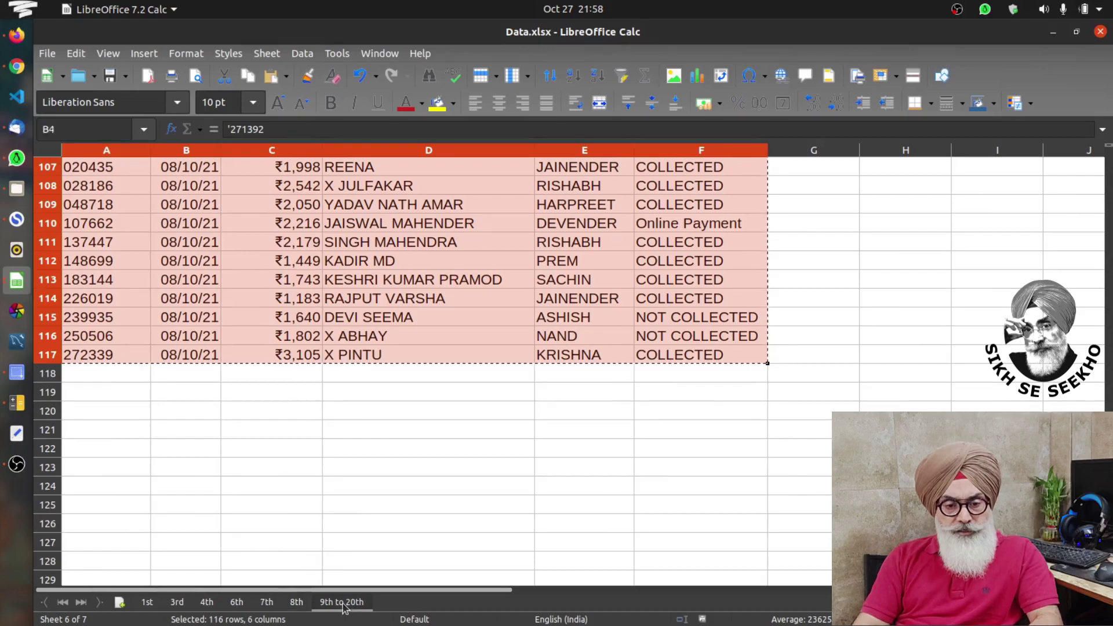
key("Up")
key("Down")
key("Page_Down")
key("Page_Down")
key("Page_Down")
key("Page_Down")
key("Page_Down")
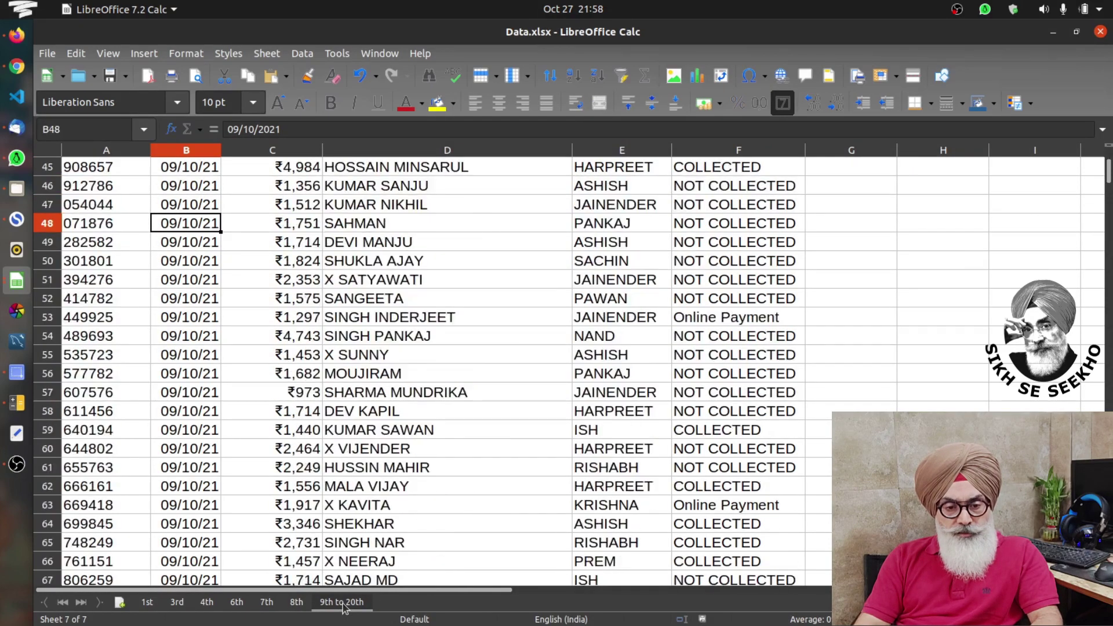
key("Page_Down")
key("Page_Down")
key("Page_Down")
key("Page_Down")
key("Page_Down")
key("Page_Down")
key("Page_Down")
key("Page_Down")
key("Page_Down")
key("Page_Down")
key("Page_Down")
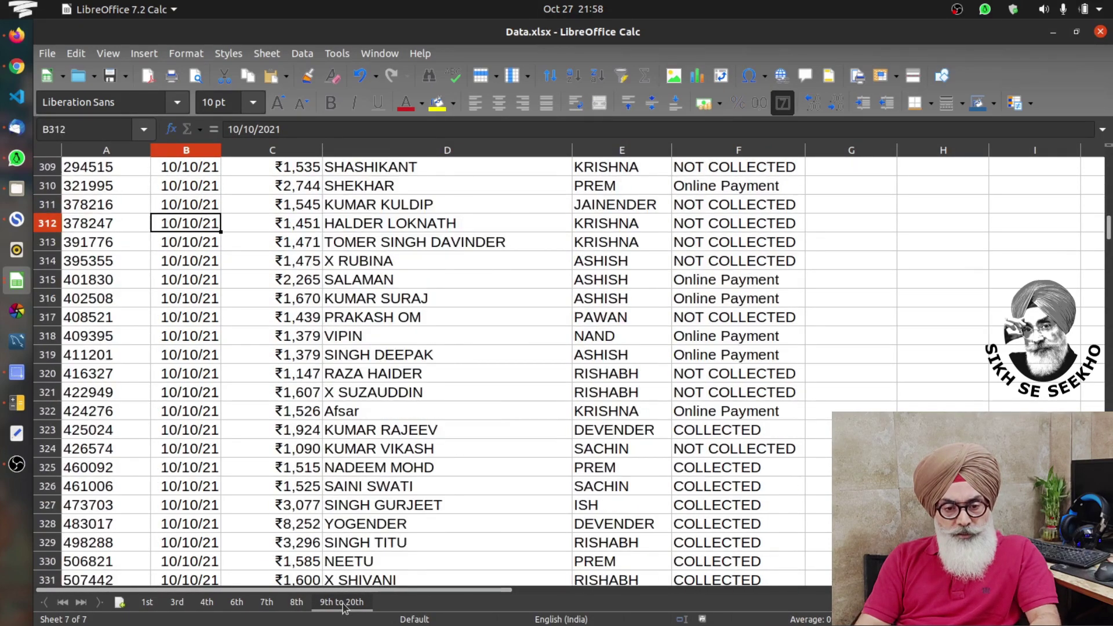
key("ctrl+Down")
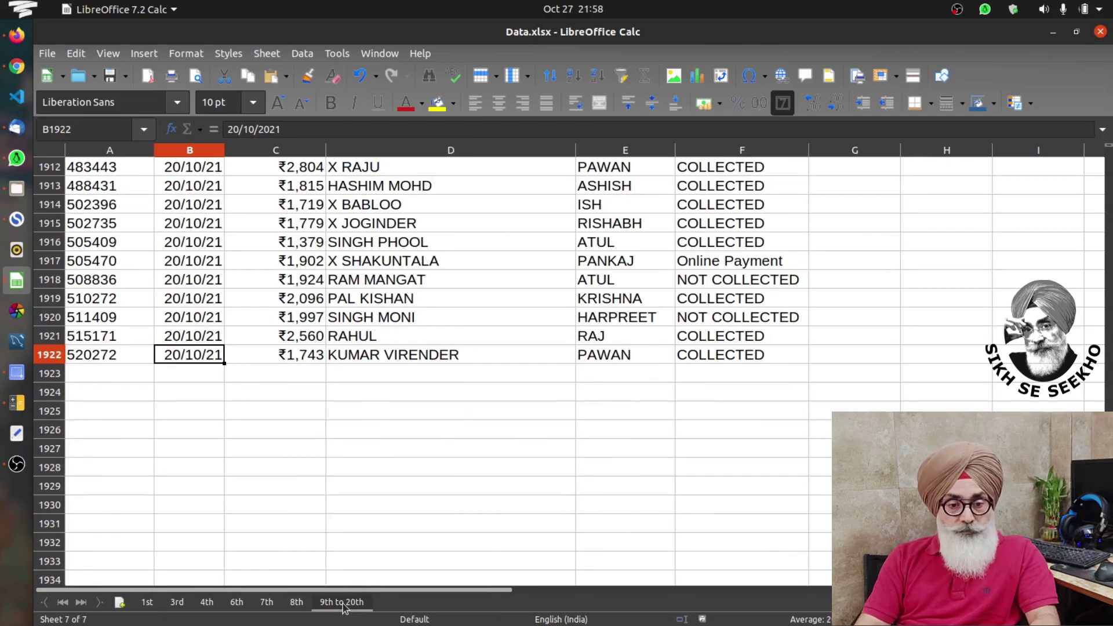
- Copy all records of the 9th to 20th sheet, A2:F1922, without the header row
key("ctrl+Up")
key("Down")
key("Left")
key("ctrl+shift+Right")
key("ctrl+shift+Down")
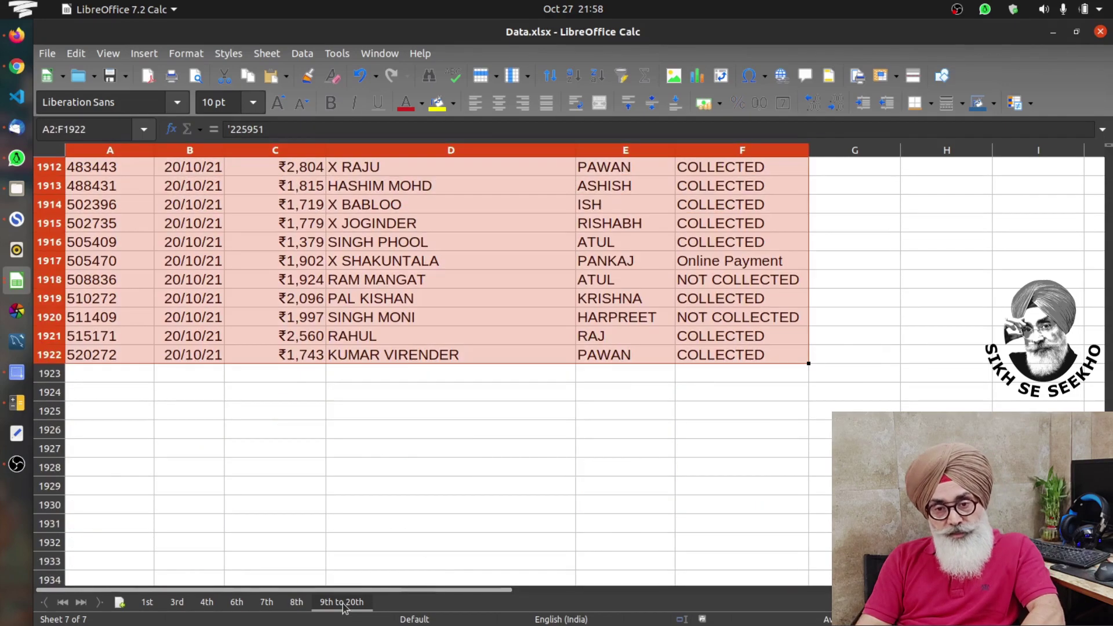
key("ctrl+c")
- Paste the copied 9th to 20th records into the Data sheet of Report.xlsx at A761 and refresh the date pivot table on Pivot Table_Data_1
key("alt+Tab")
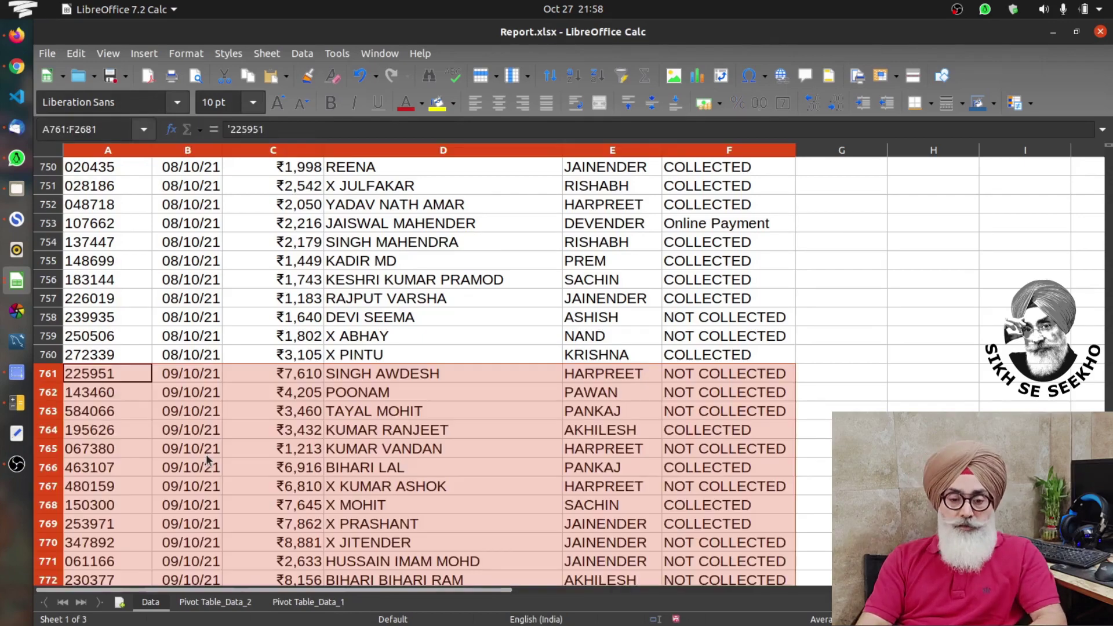
key("ctrl+v")
left_click(200, 429)
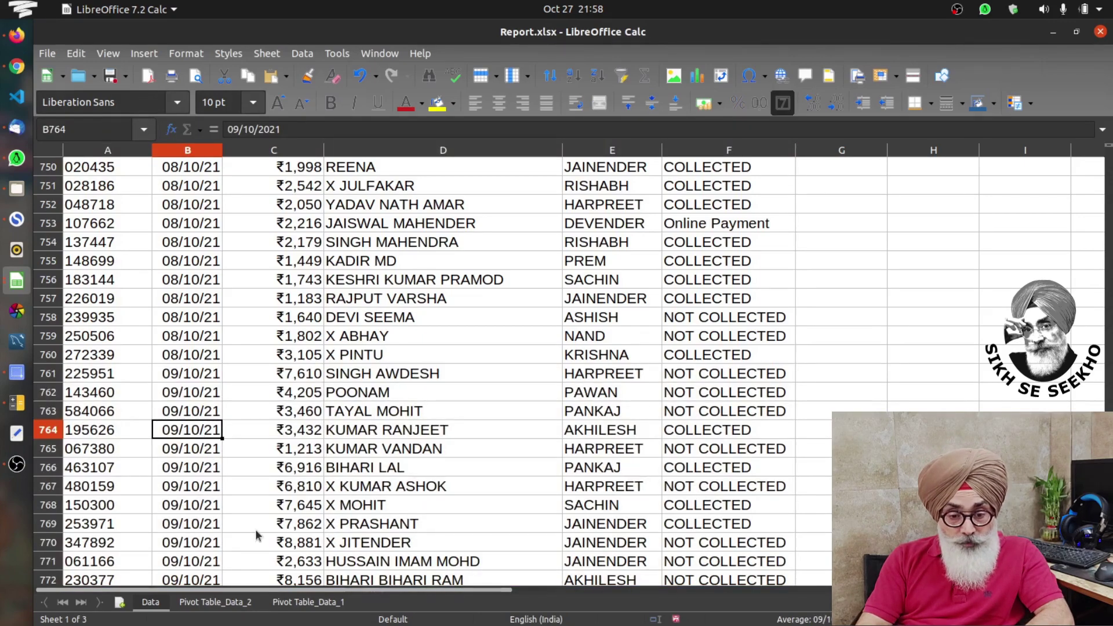
left_click(290, 603)
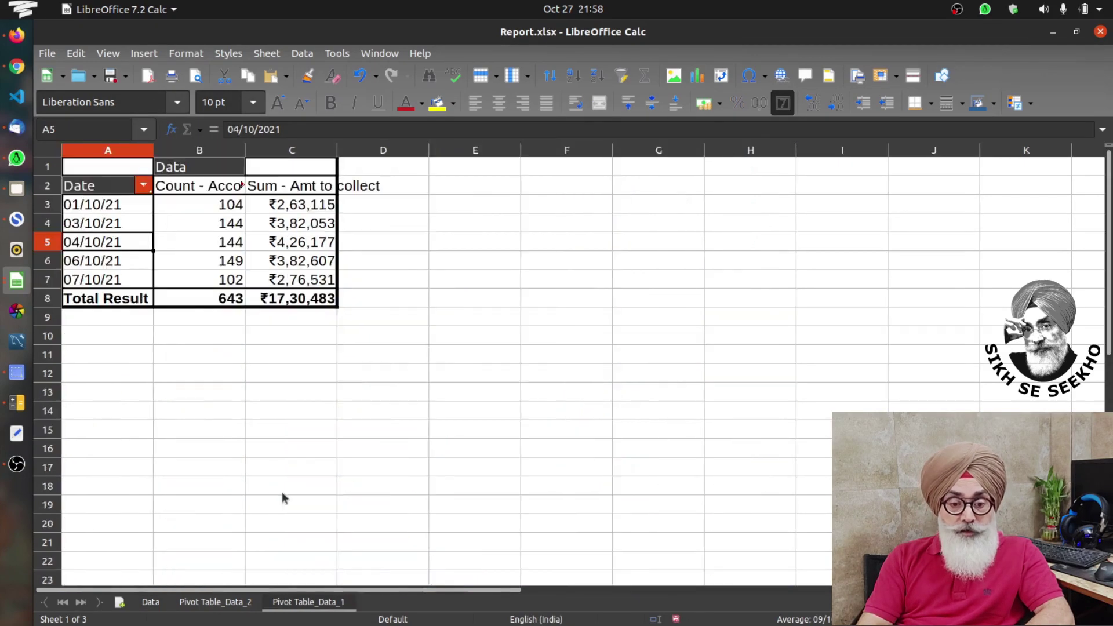
right_click(130, 261)
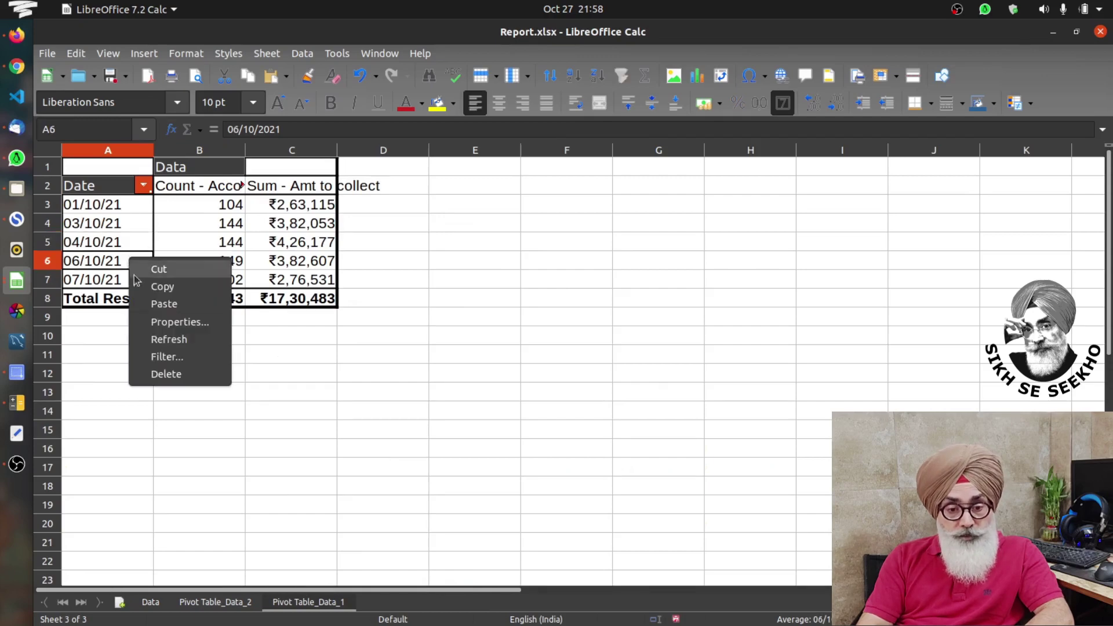
left_click(171, 339)
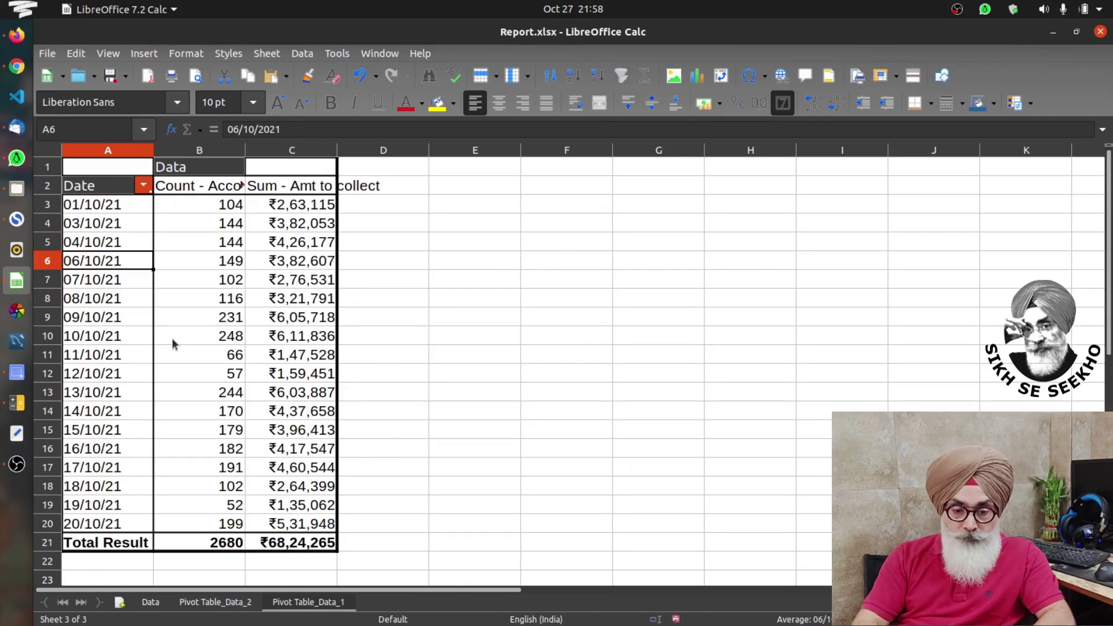
- Compare the total record counts in both pivot tables with the last filled row of the Data sheet
left_click(234, 606)
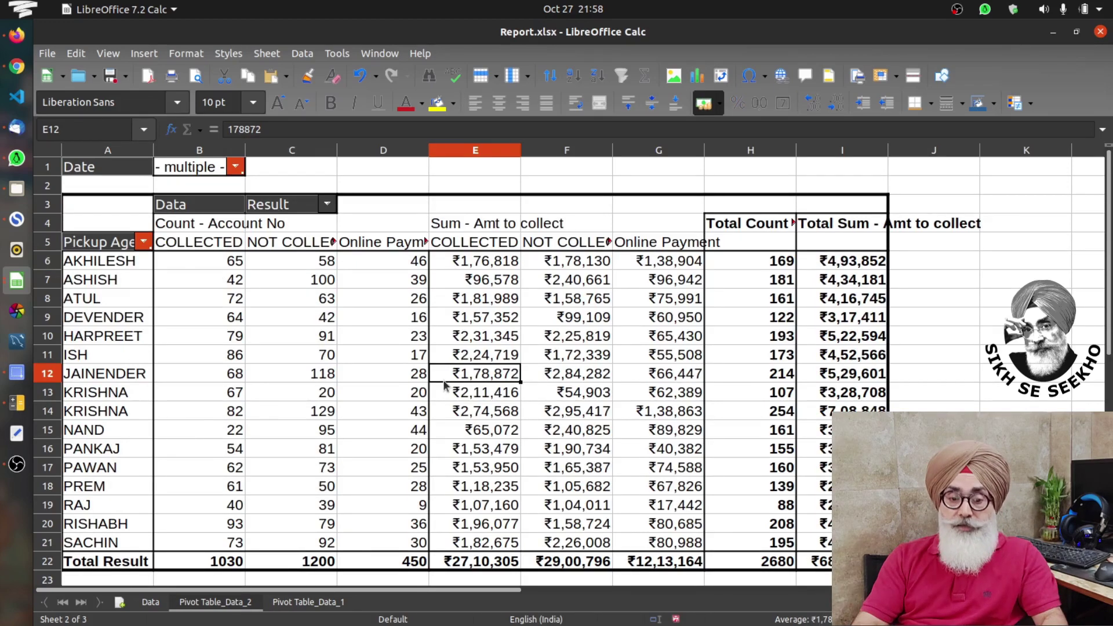
left_click(151, 603)
left_click(114, 523)
key("ctrl+Down")
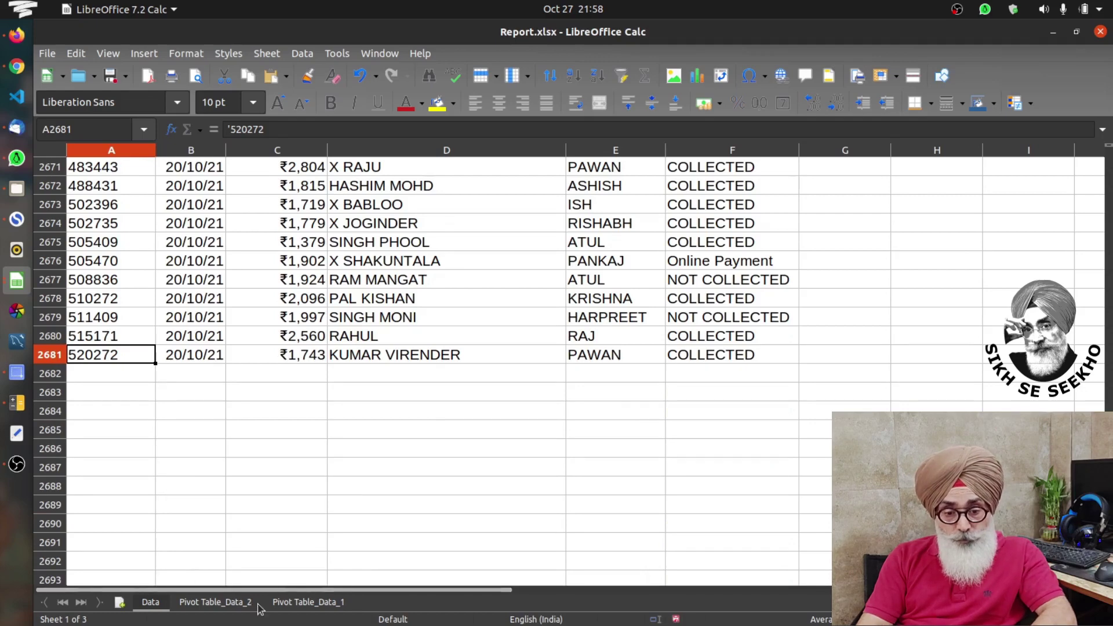
left_click(292, 604)
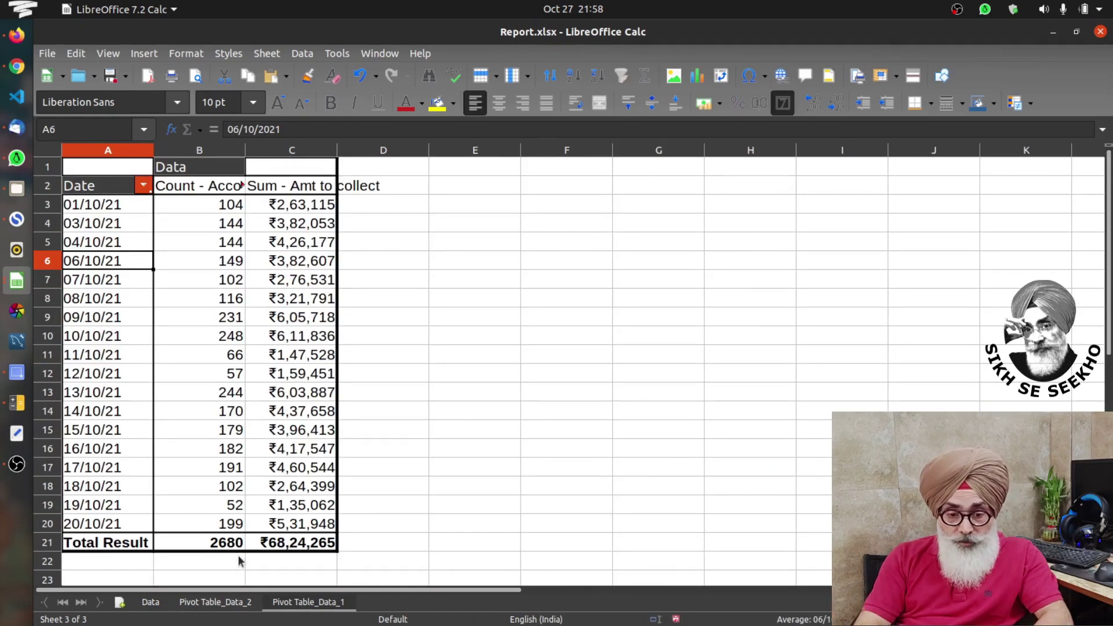
- Try to filter the pickup agent pivot table on Pivot Table_Data_2 to 08/10/21, clearing all other dates in its Date filter
left_click(241, 605)
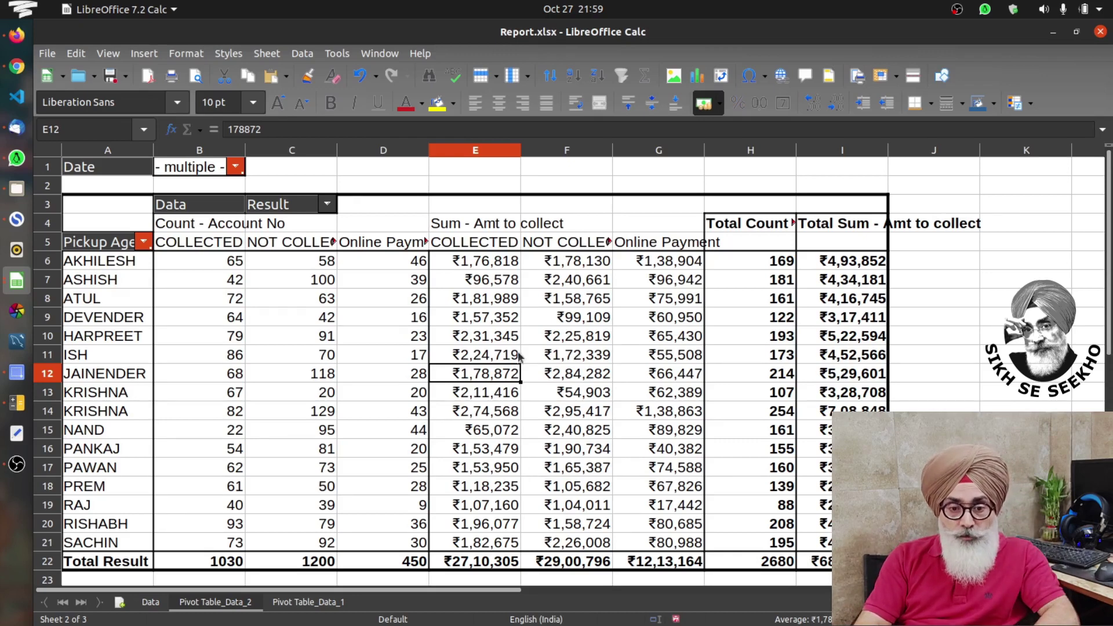
left_click(236, 169)
left_click(168, 223)
left_click(169, 223)
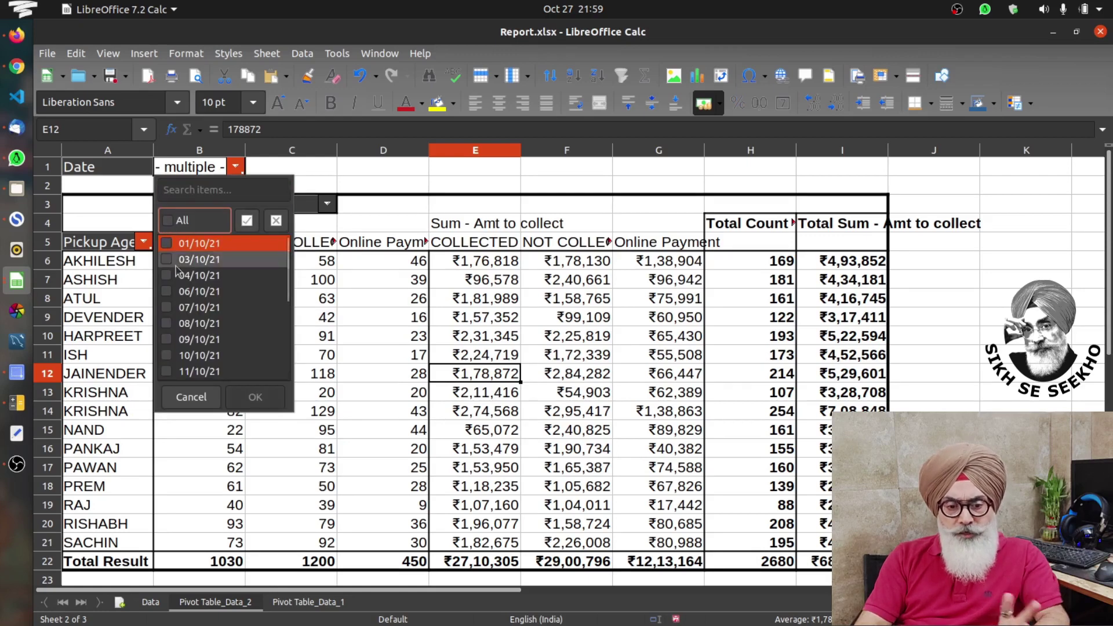
left_click(173, 328)
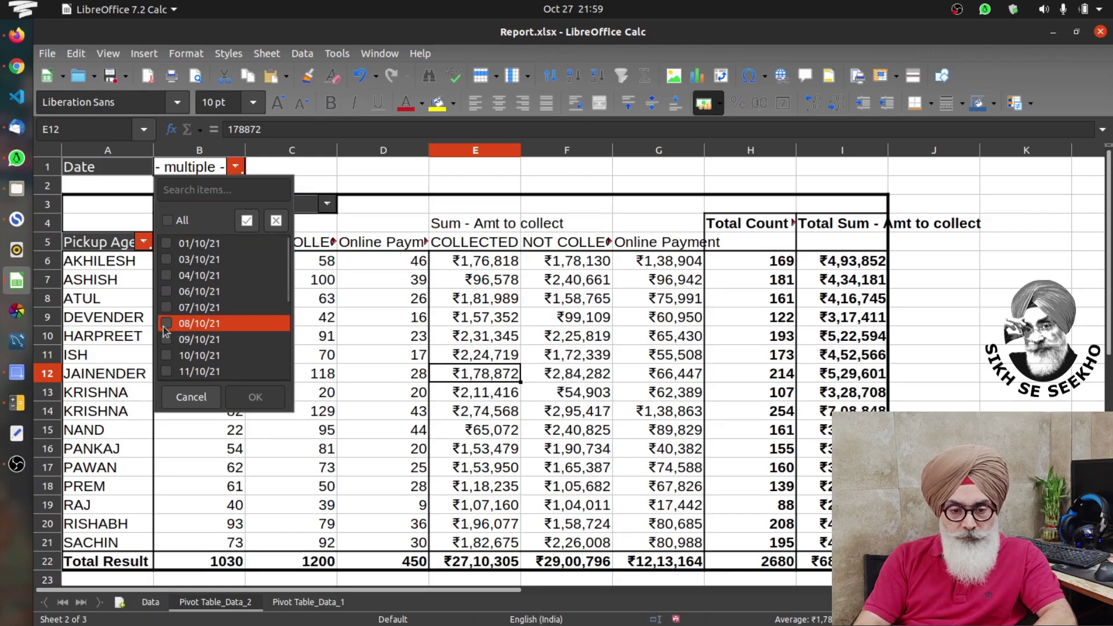
left_click(166, 328)
left_click(261, 397)
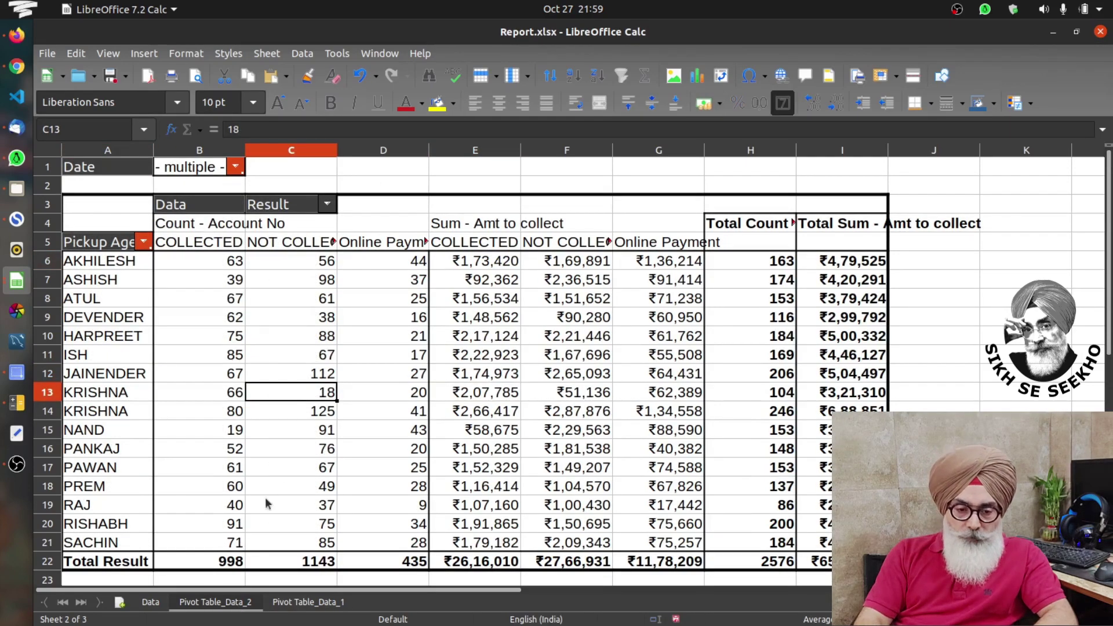